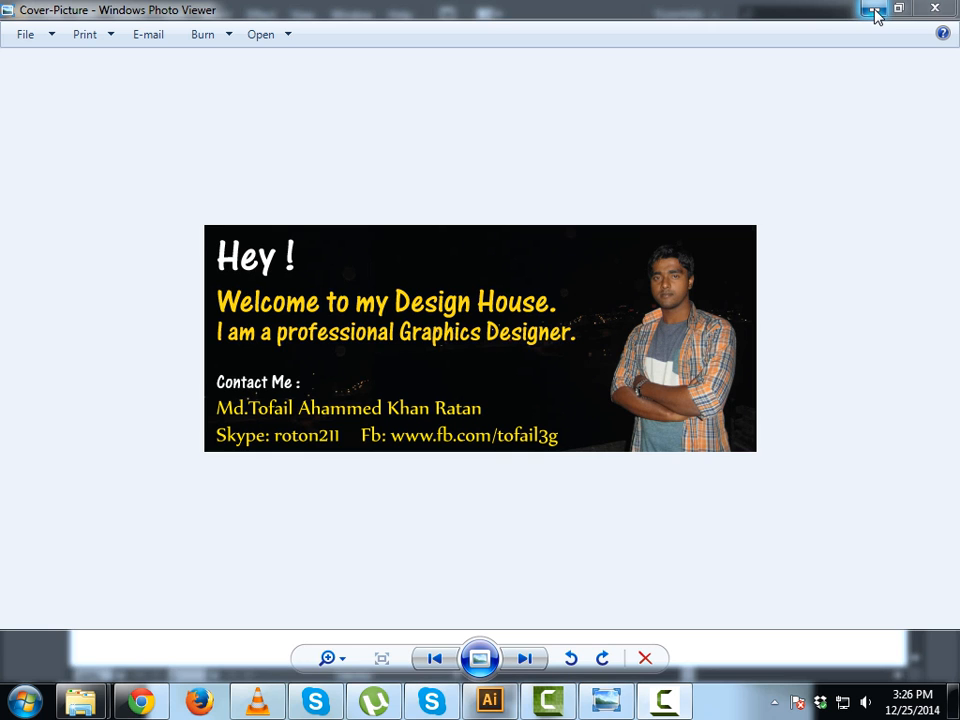
Look through the posts on the Facebook page in Chrome, returning to the Illustrator document
click(875, 11)
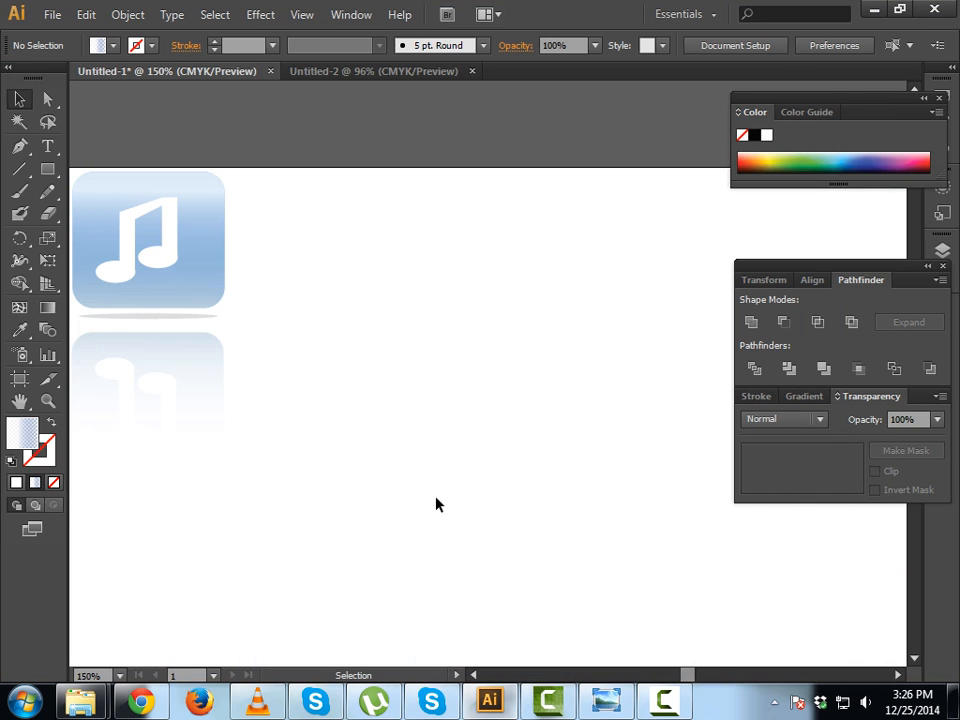
mouse_move(147, 703)
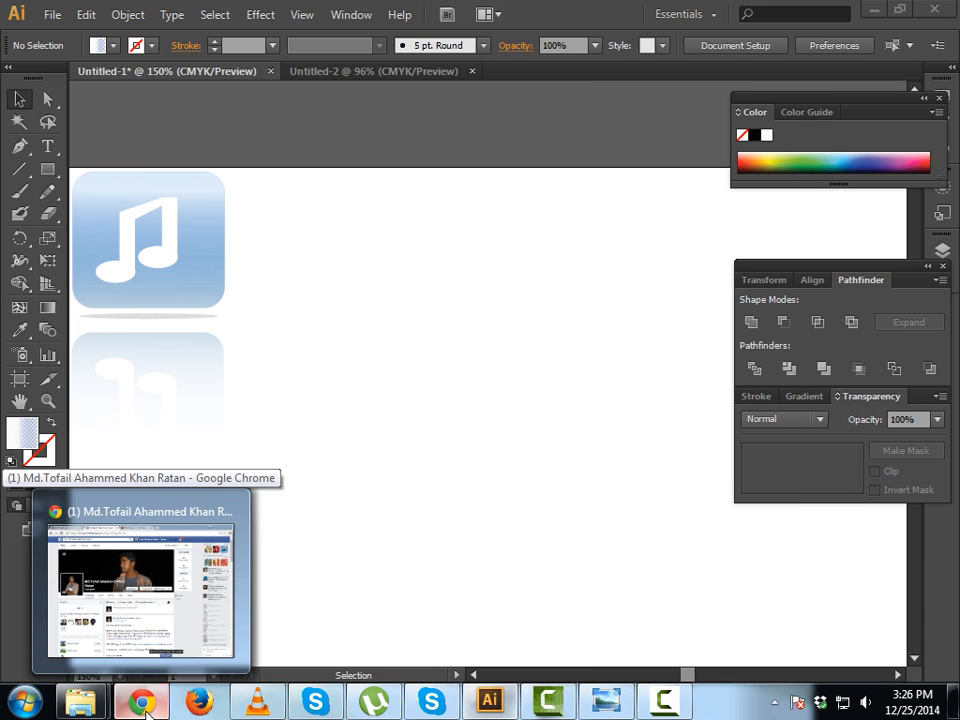
click(147, 703)
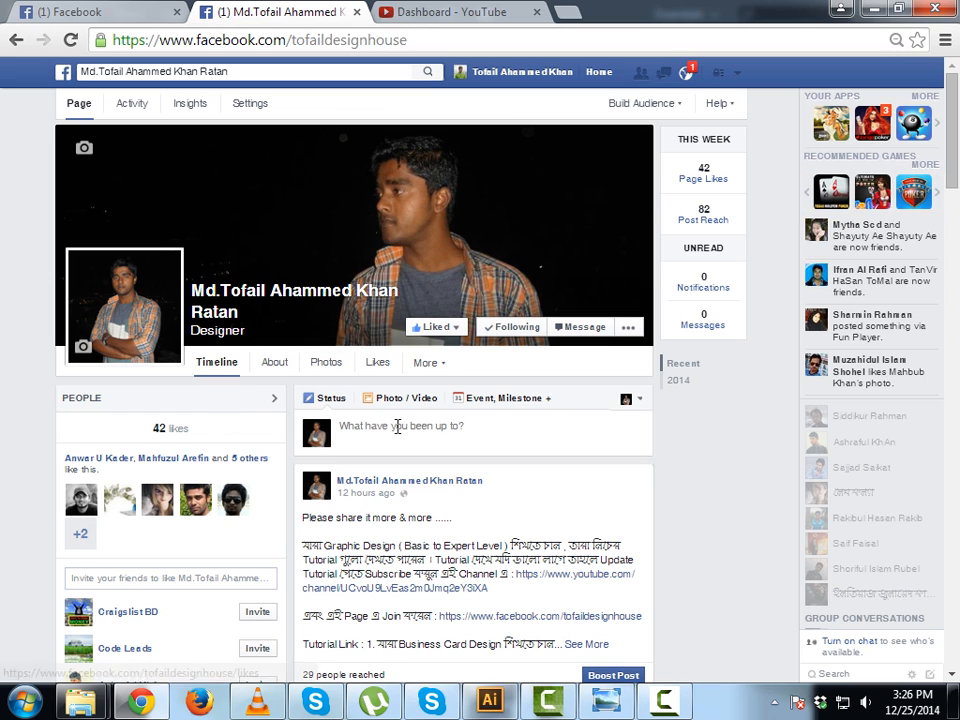
scroll(365, 455, down, 2)
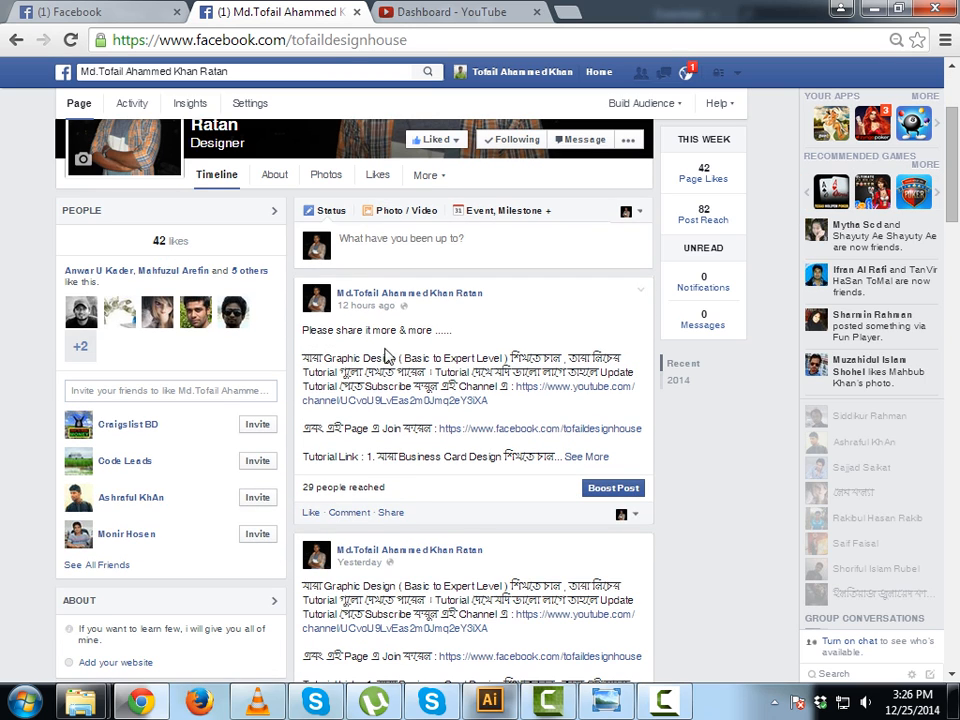
scroll(408, 340, up, 2)
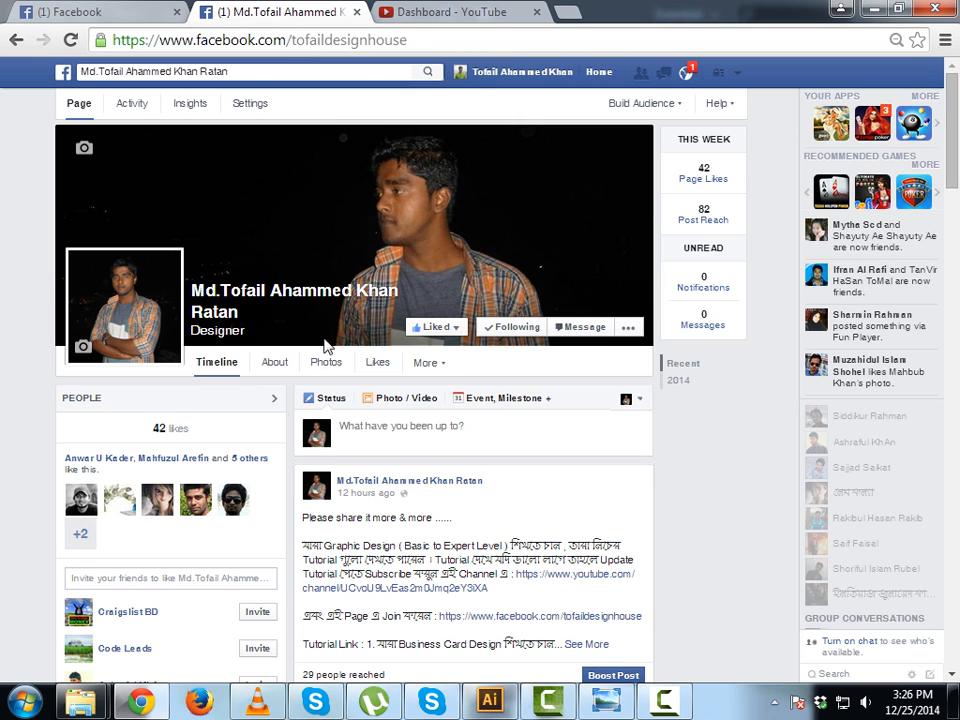
scroll(360, 340, down, 3)
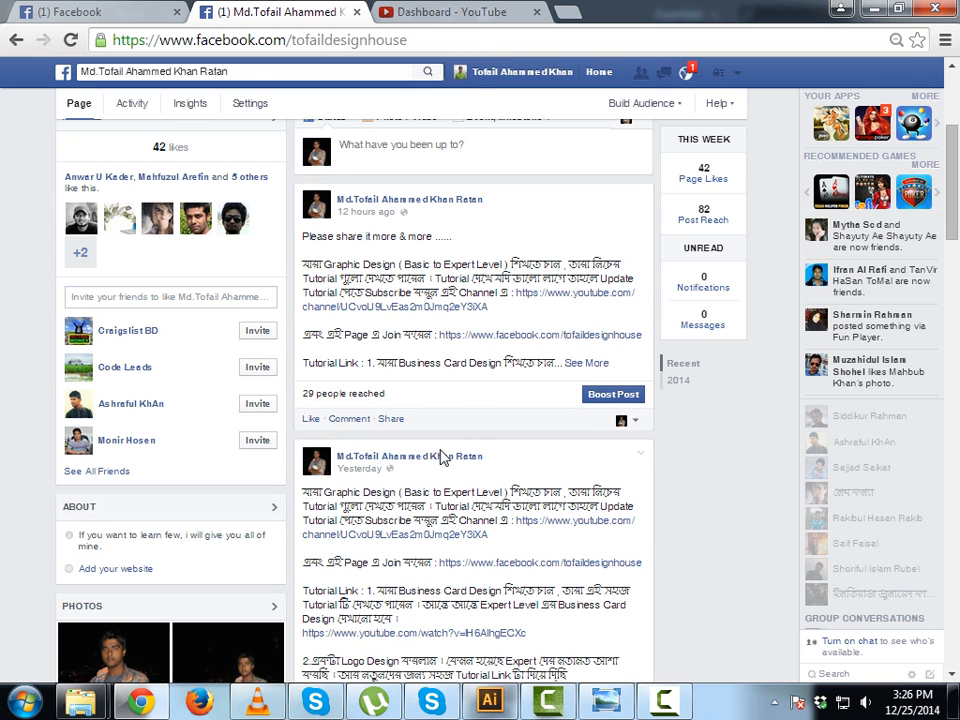
click(876, 9)
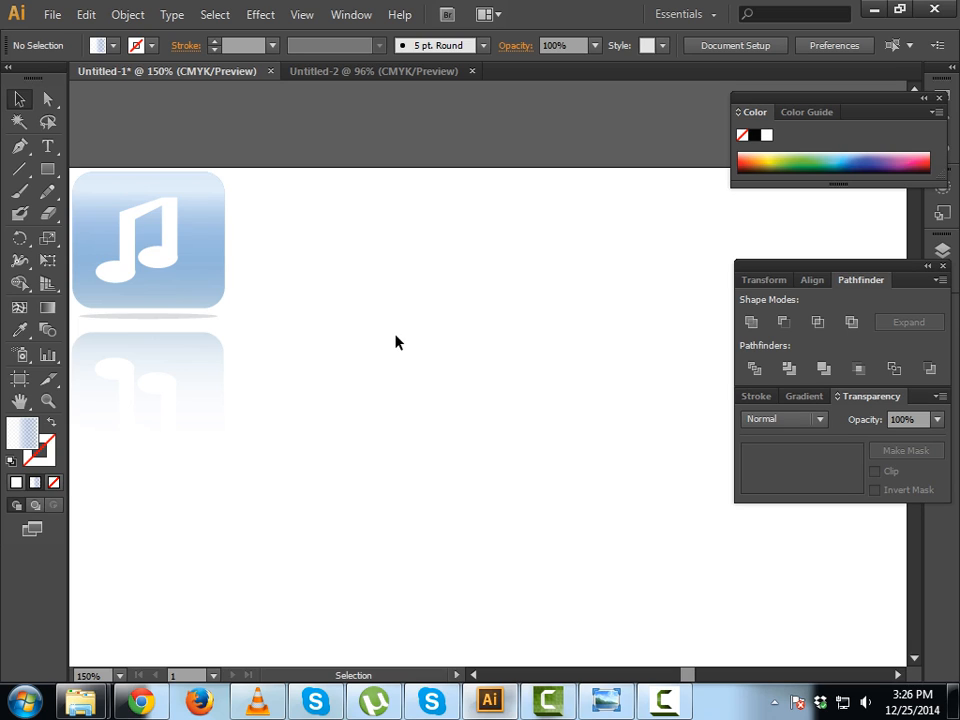
Draw a roughly square rounded rectangle on the empty artboard area beside the existing music icon
click(47, 170)
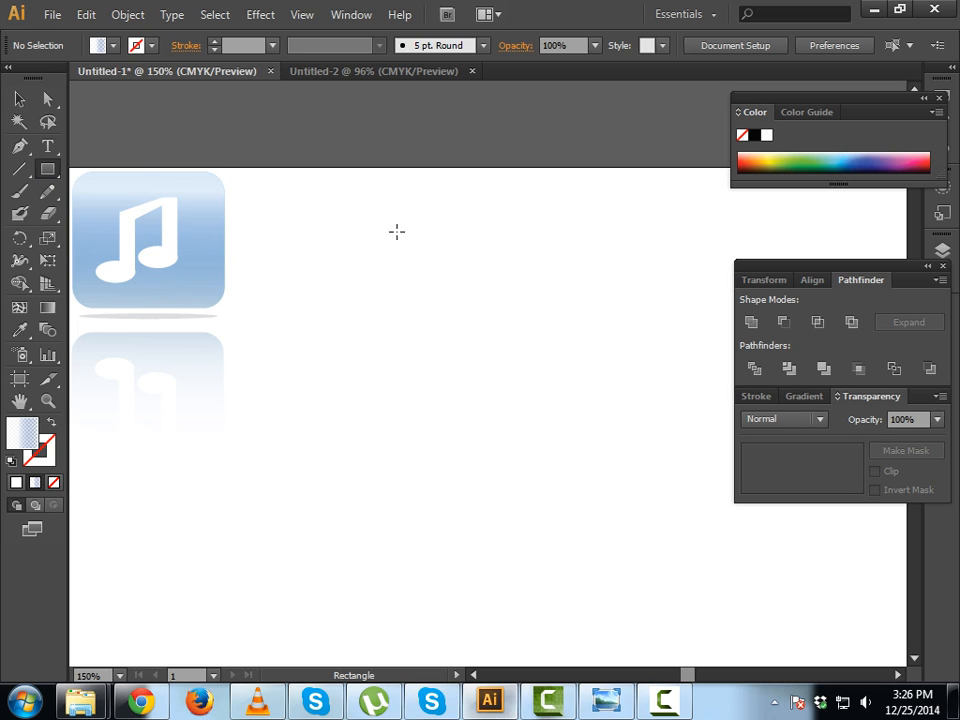
drag(411, 302, 276, 285)
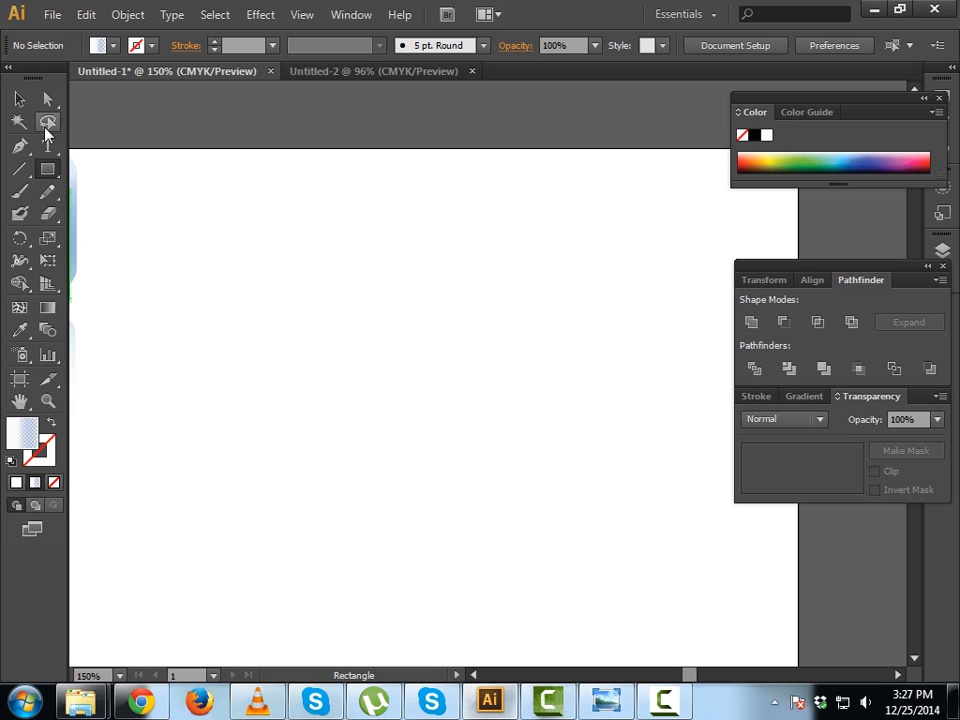
right_click(490, 70)
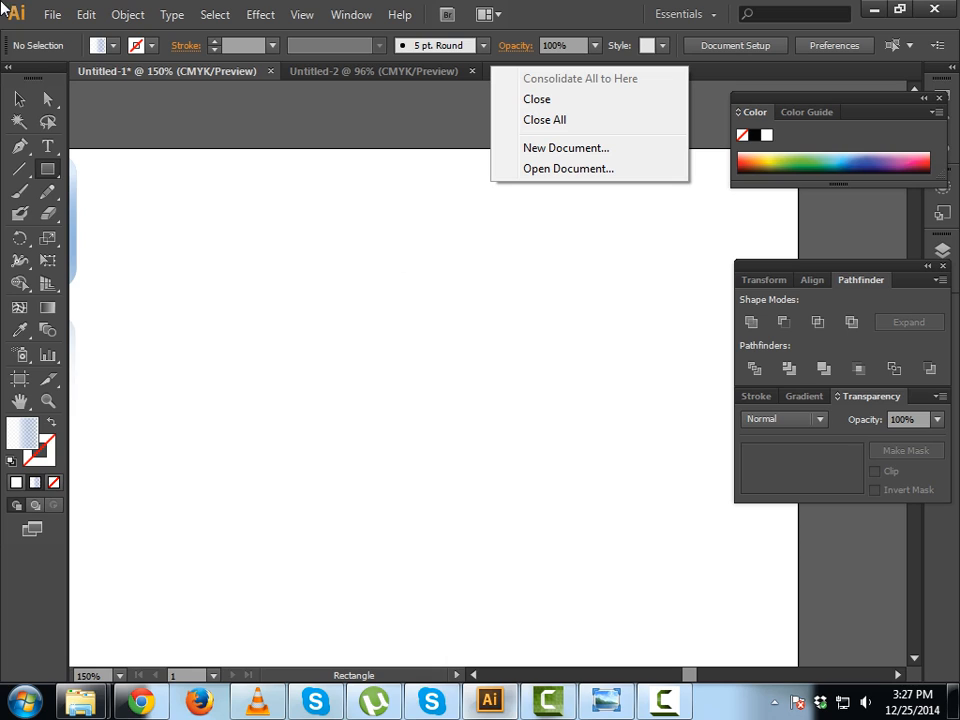
click(34, 31)
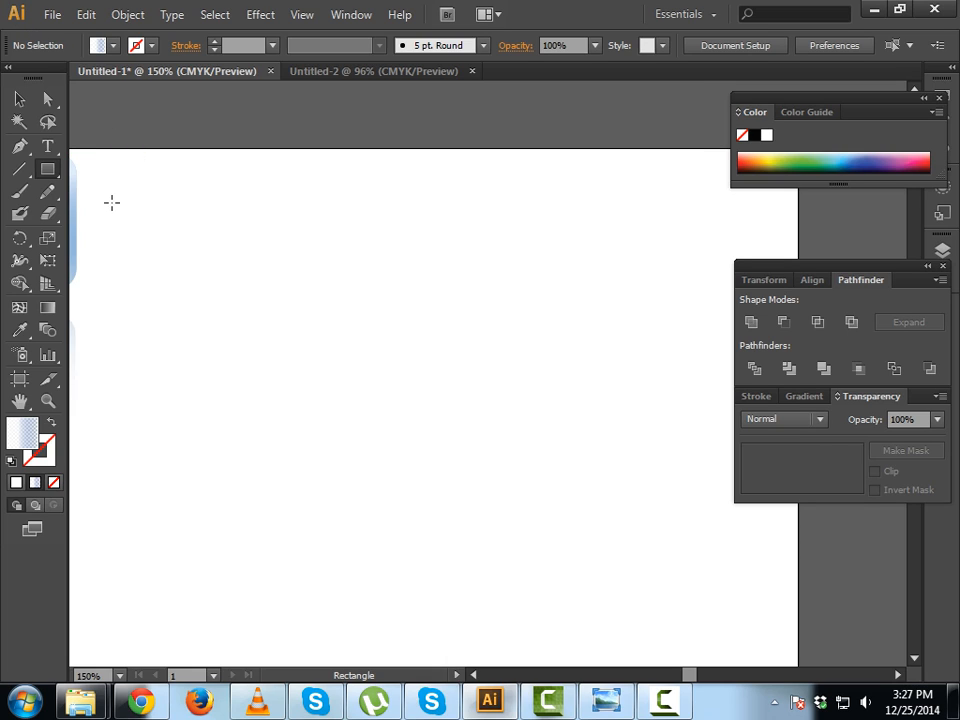
click(47, 169)
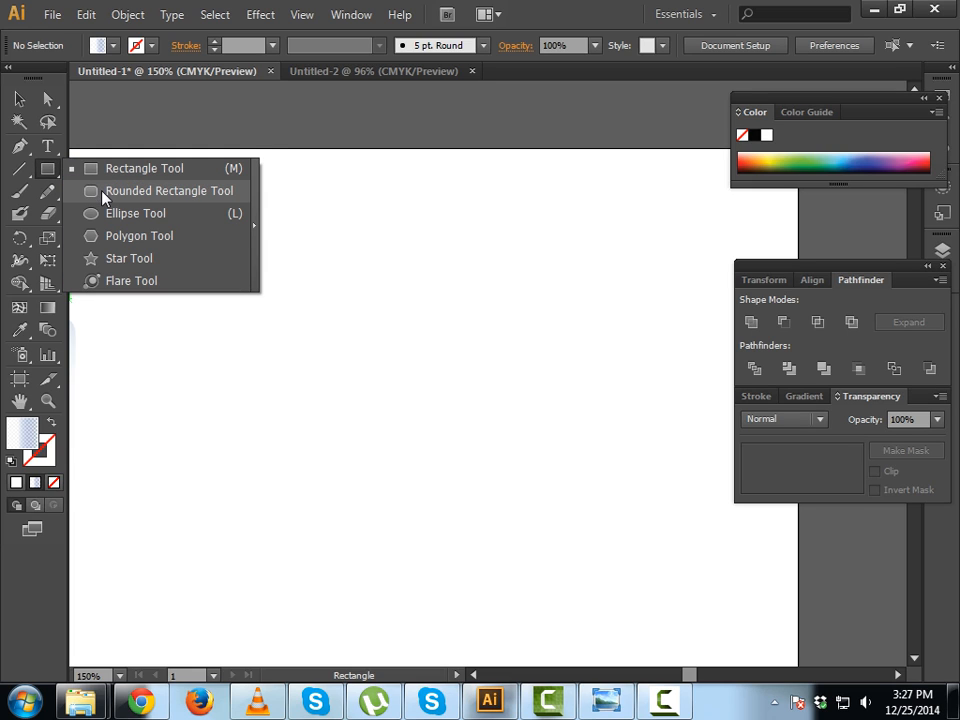
click(103, 193)
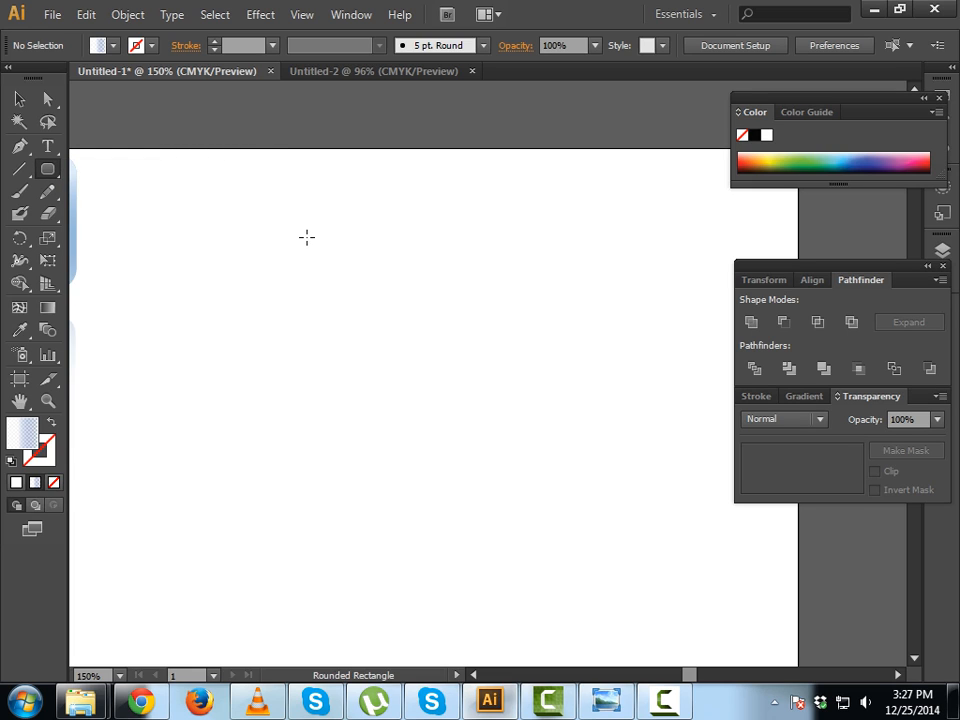
drag(306, 237, 427, 350)
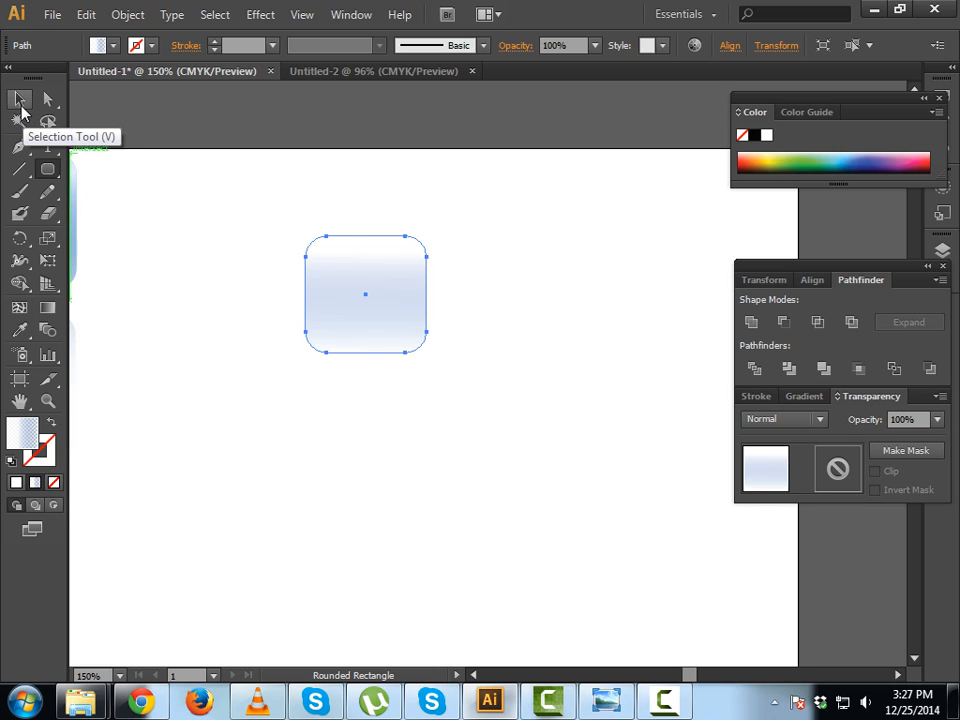
click(20, 101)
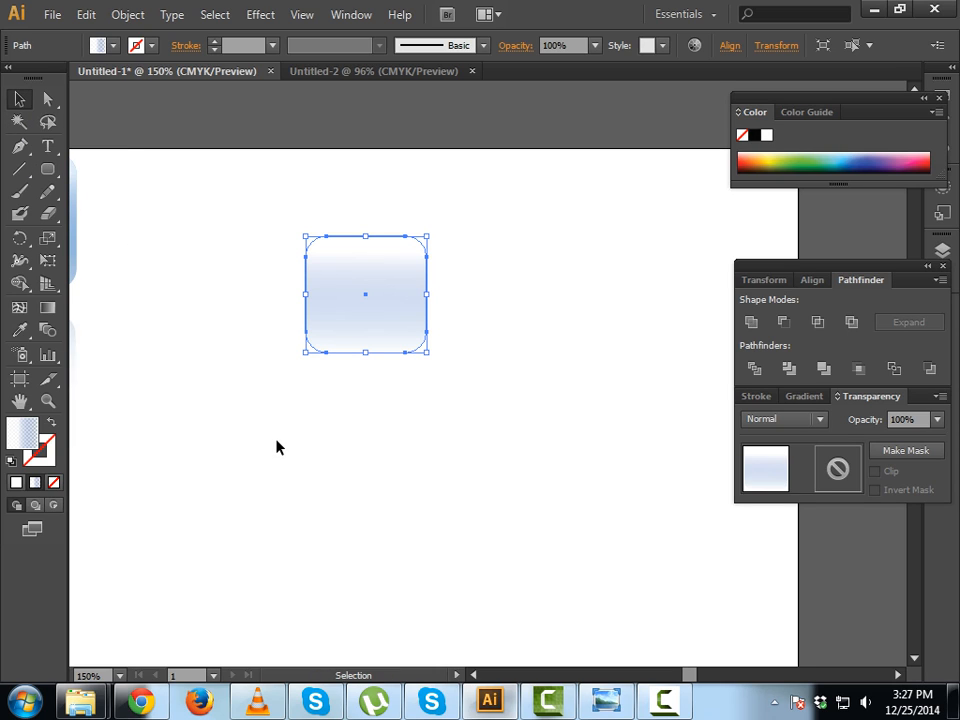
Fill the rounded rectangle with the preset linear gradient that fades from blue to transparent
click(813, 398)
click(775, 425)
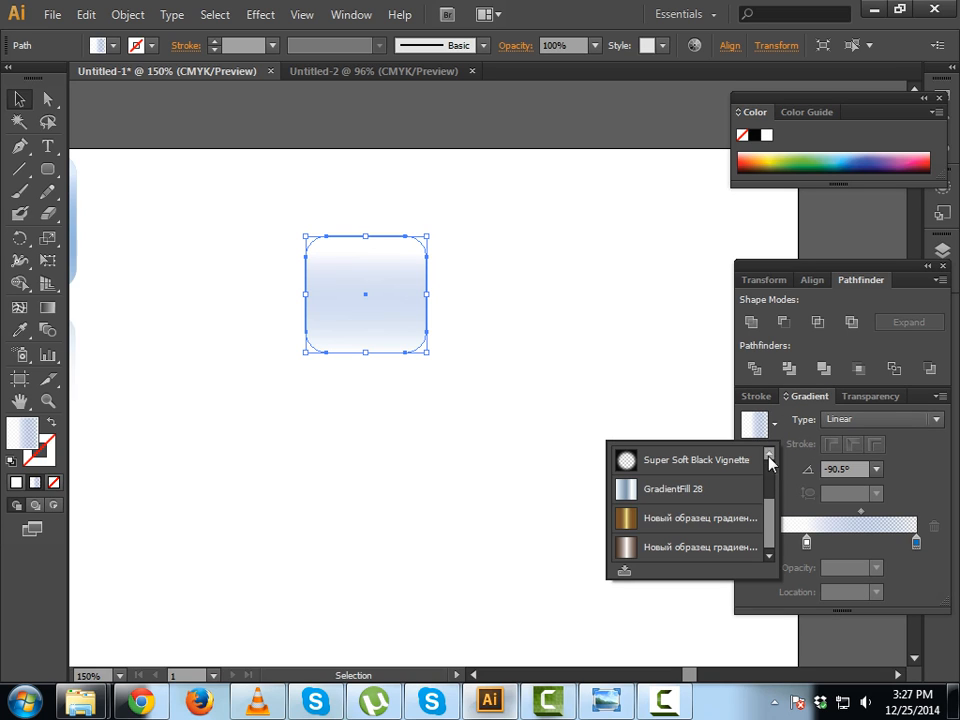
drag(771, 516, 774, 482)
click(658, 516)
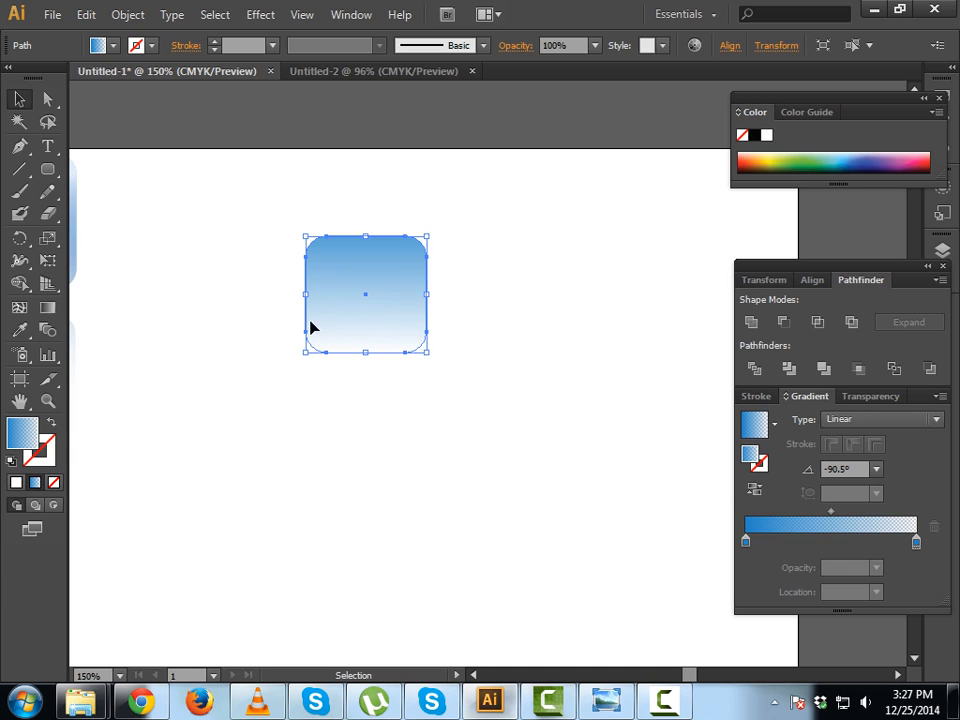
Set the opacity of the transparent end stop in the rounded rectangle's gradient to 40%
click(916, 542)
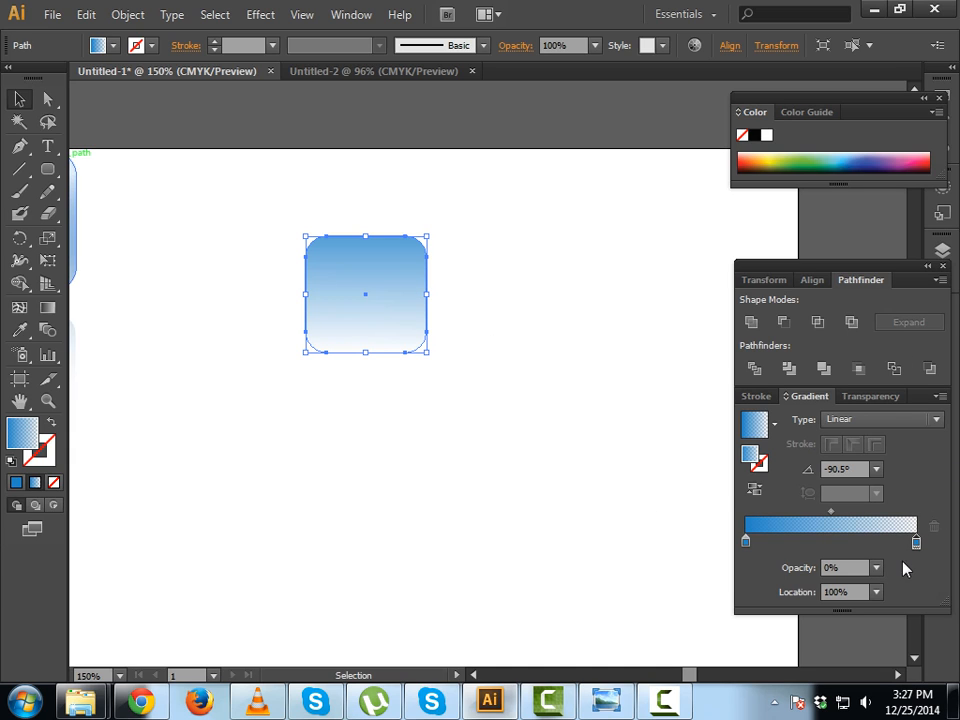
click(876, 567)
click(897, 494)
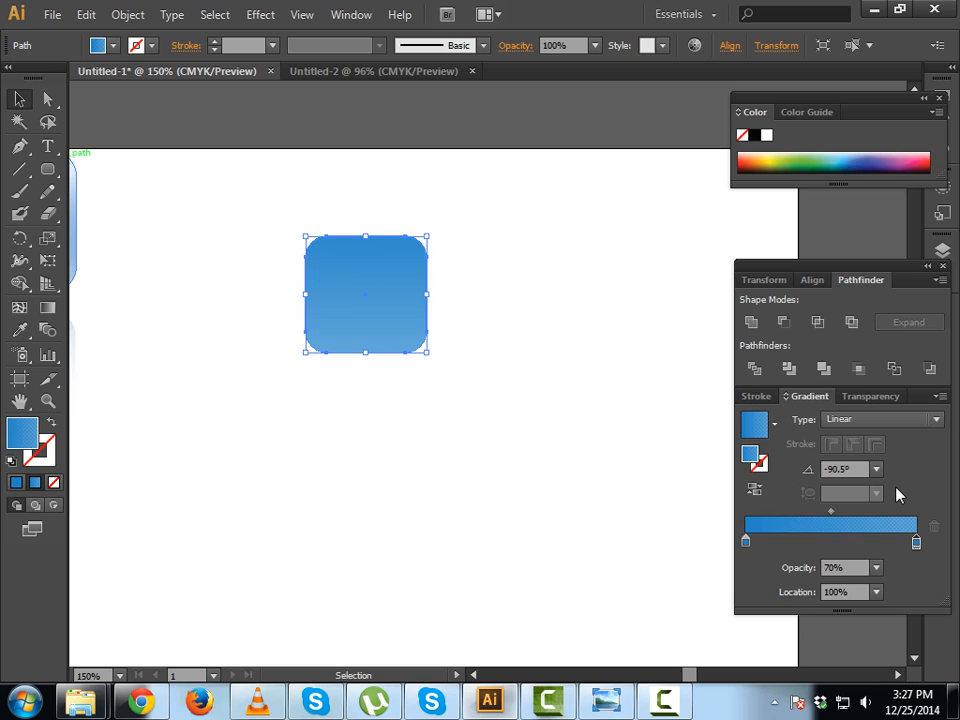
click(876, 567)
click(900, 422)
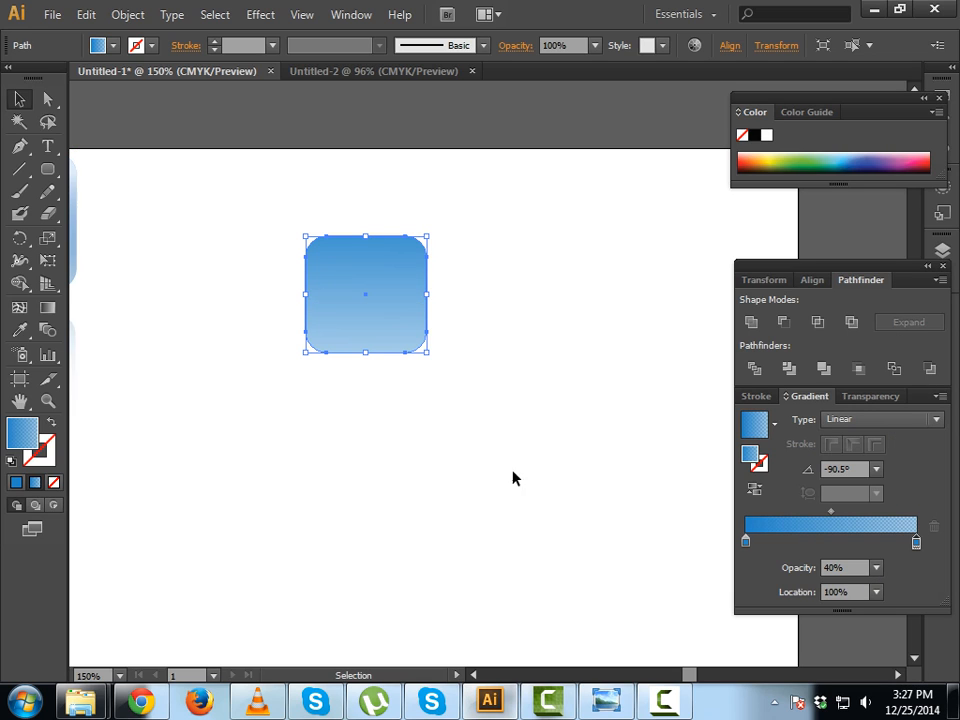
Tilt the square's gradient to about -94.3°, shift it slightly downward, and reverse it so the lighter blue is at the top
click(47, 307)
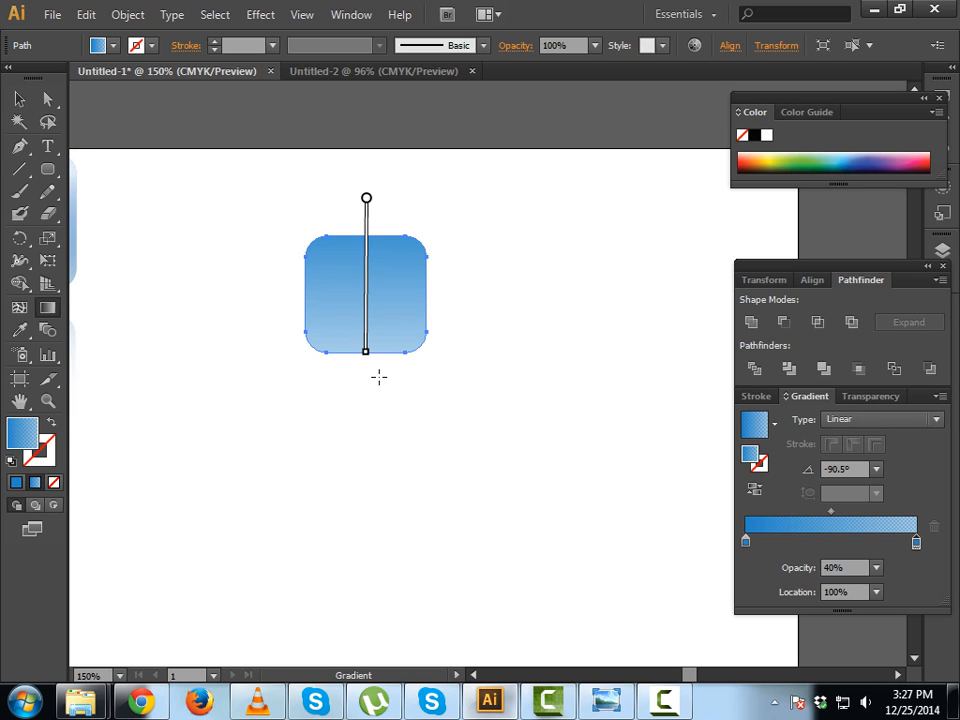
drag(366, 359, 354, 357)
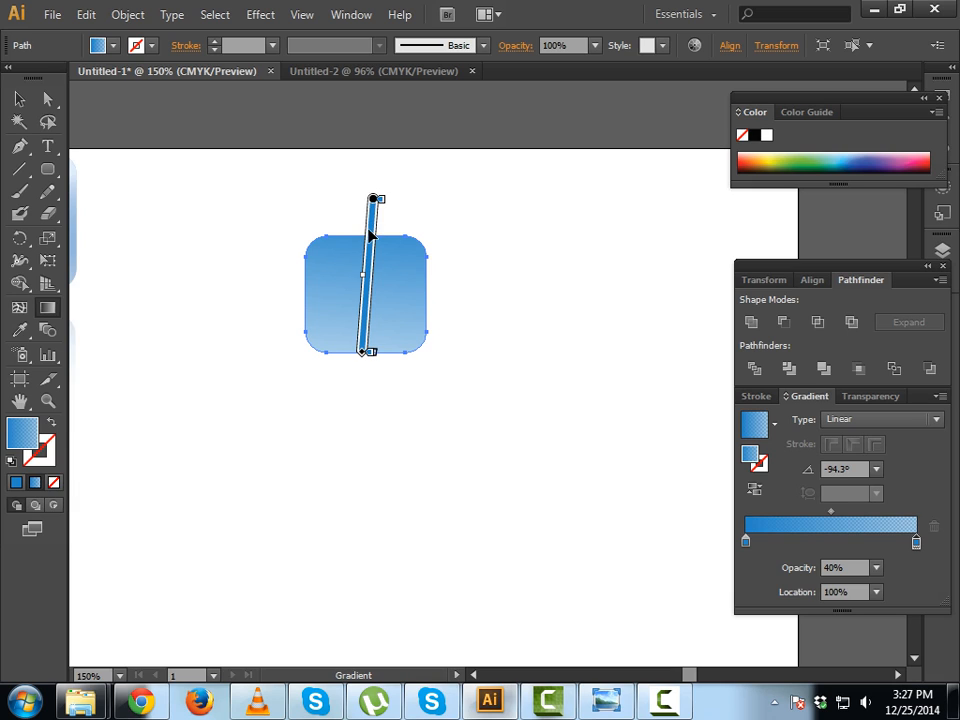
mouse_move(375, 199)
mouse_down()
mouse_move(360, 212)
mouse_move(370, 209)
mouse_move(371, 224)
mouse_up()
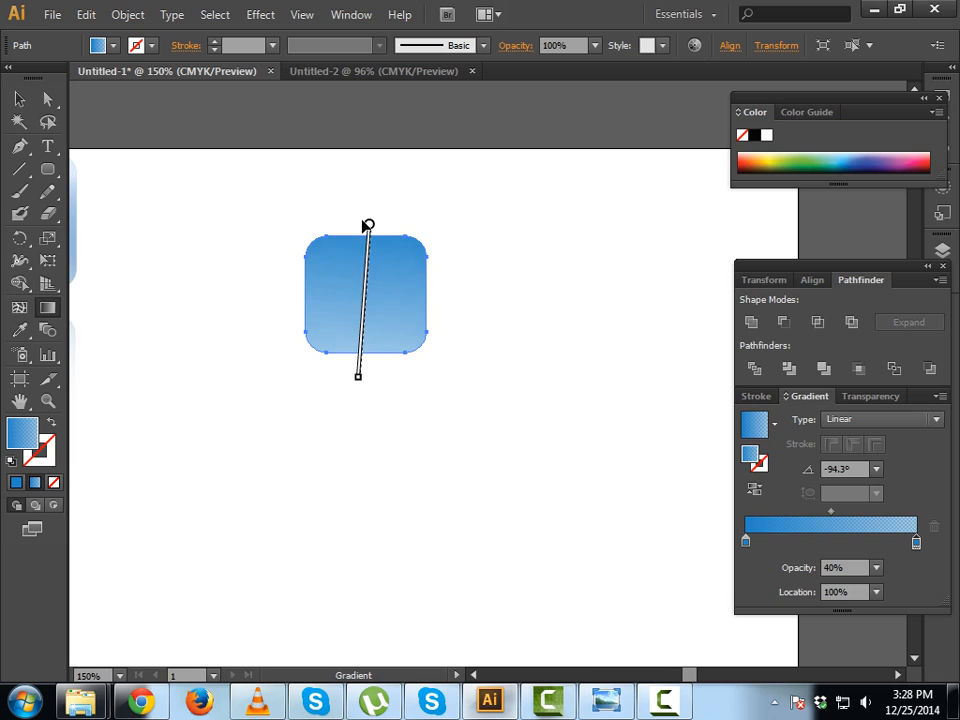
click(756, 490)
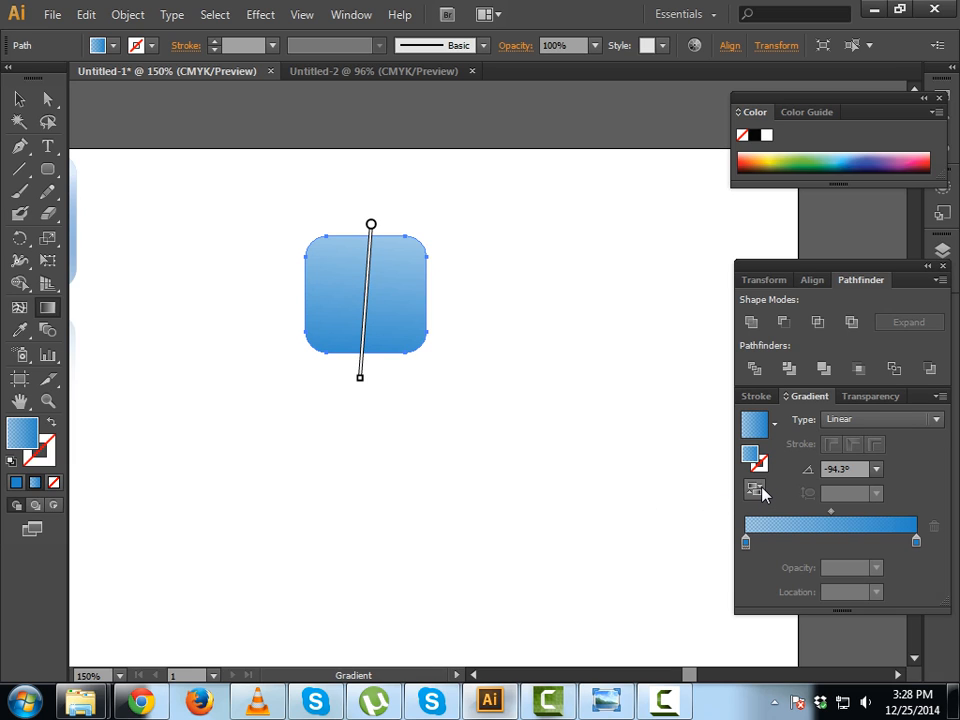
click(19, 98)
click(233, 297)
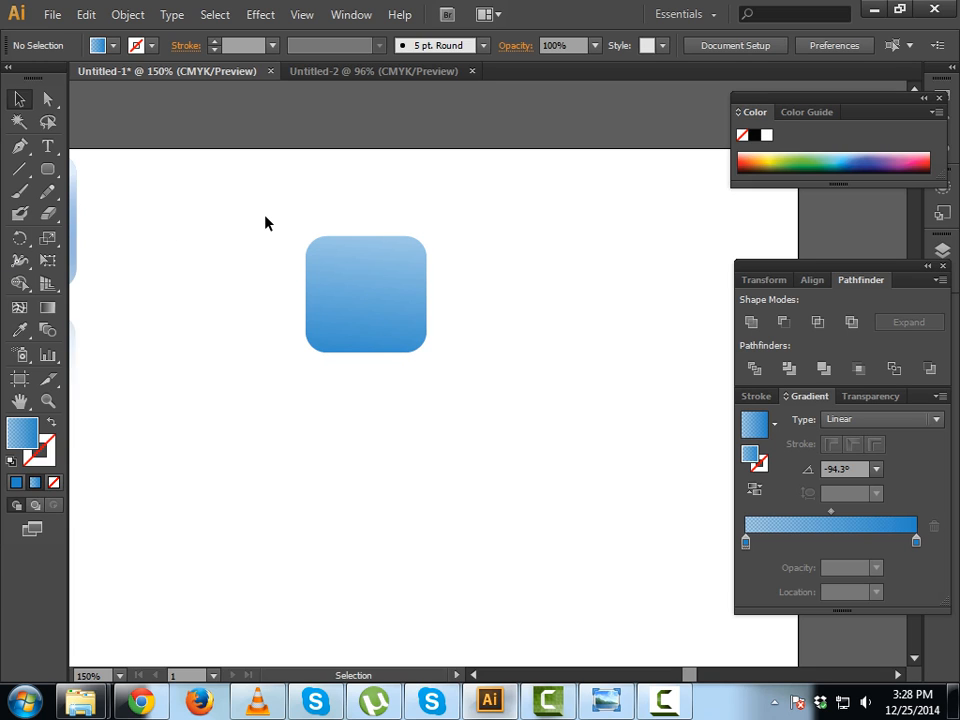
Draw a small, flat horizontal ellipse to the right of the rounded square as the note head
drag(268, 231, 489, 377)
click(150, 282)
drag(50, 173, 112, 218)
drag(537, 277, 561, 289)
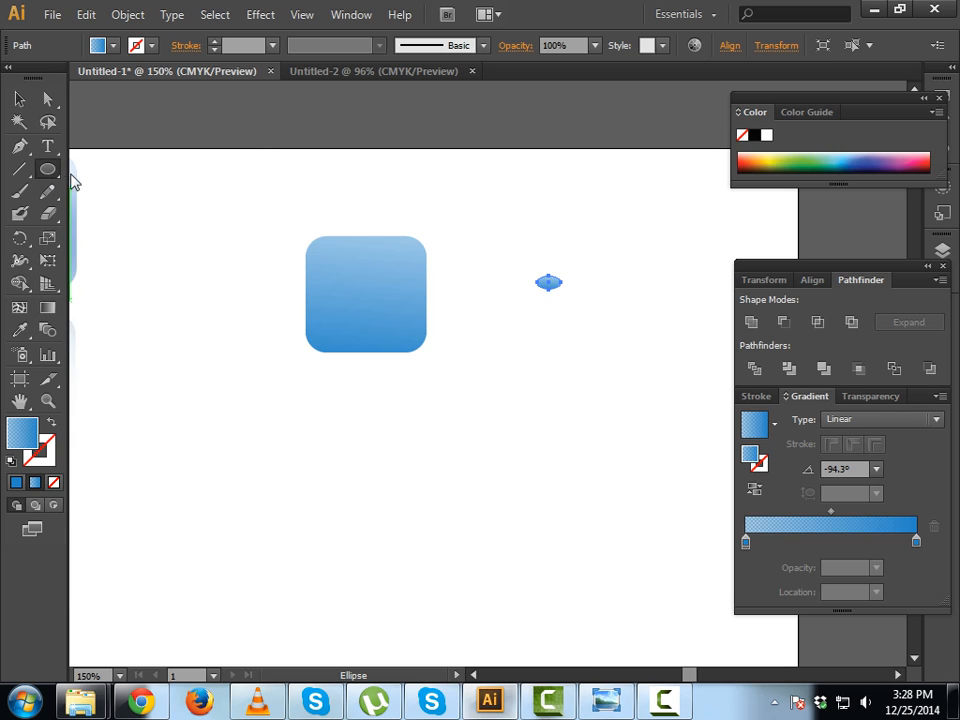
Draw a narrow vertical rectangle rising from the right half of the small ellipse as the note stem
drag(55, 172, 78, 170)
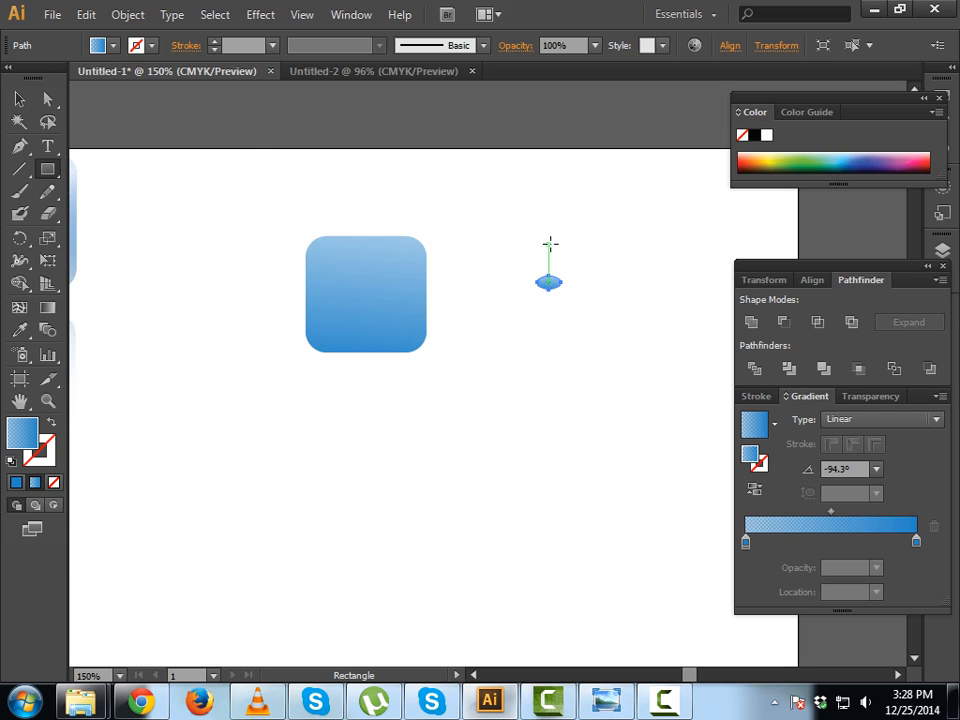
drag(548, 235, 561, 278)
click(22, 100)
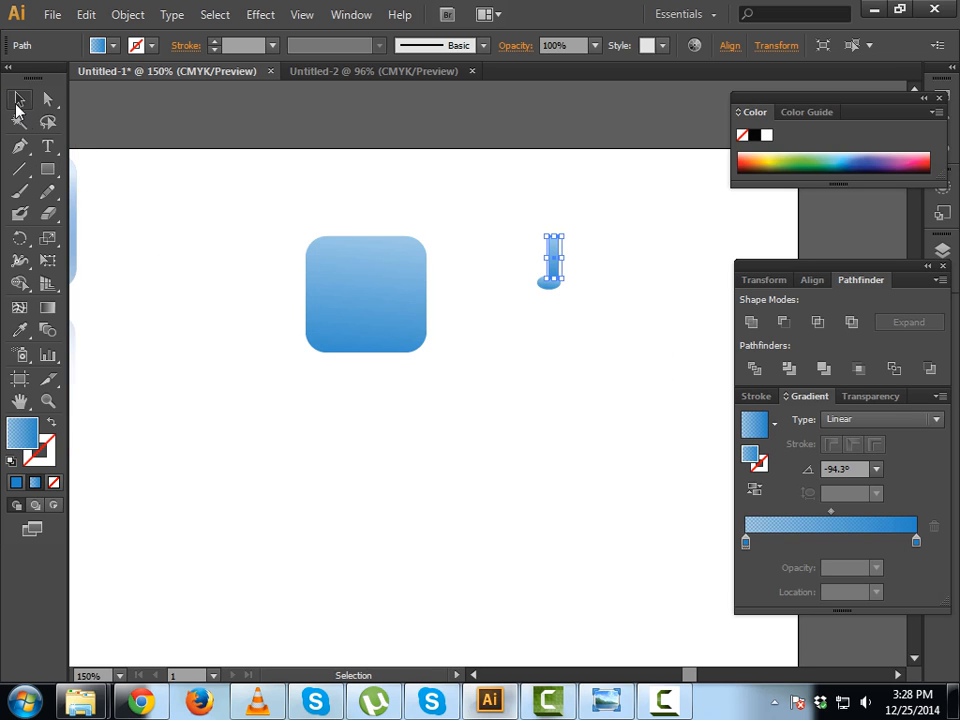
Nudge the stem rectangle down and slightly right so its lower end overlaps the right side of the ellipse
key(z)
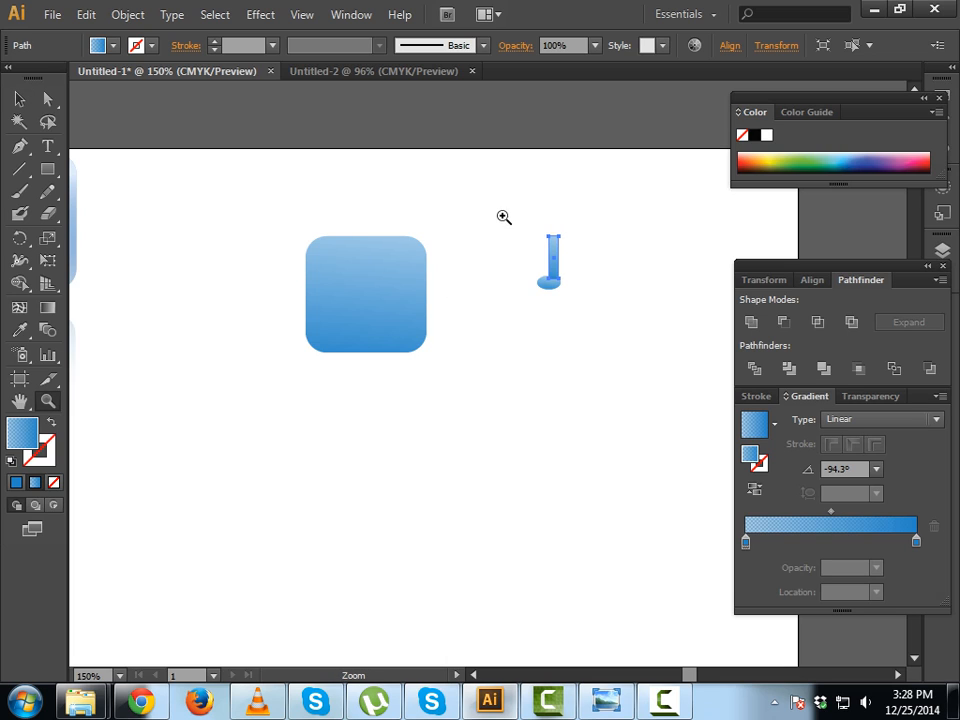
drag(503, 208, 591, 324)
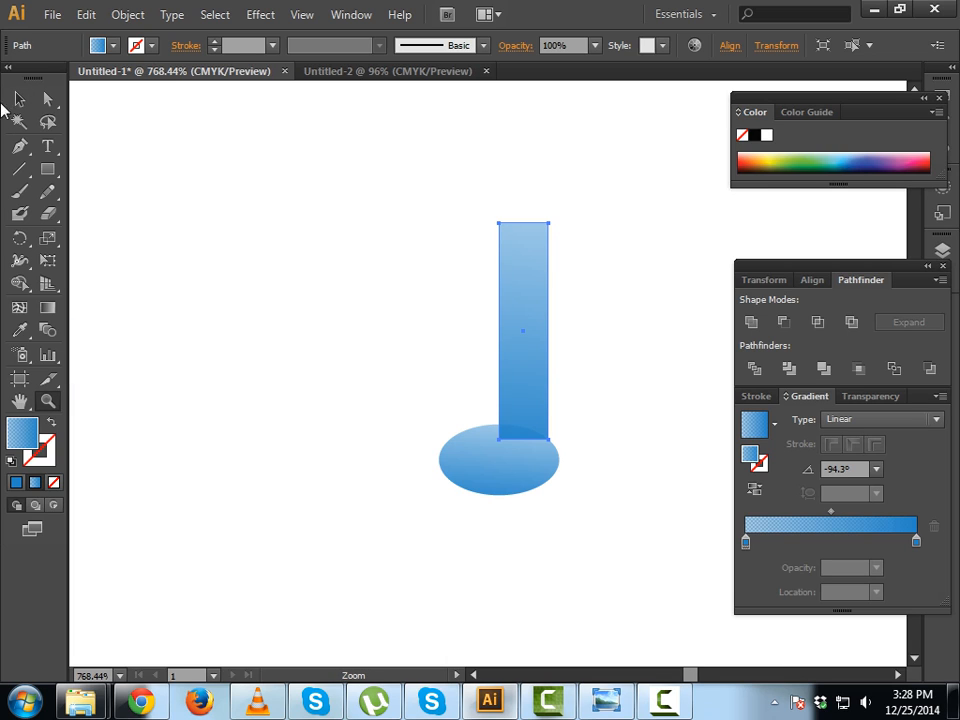
click(19, 99)
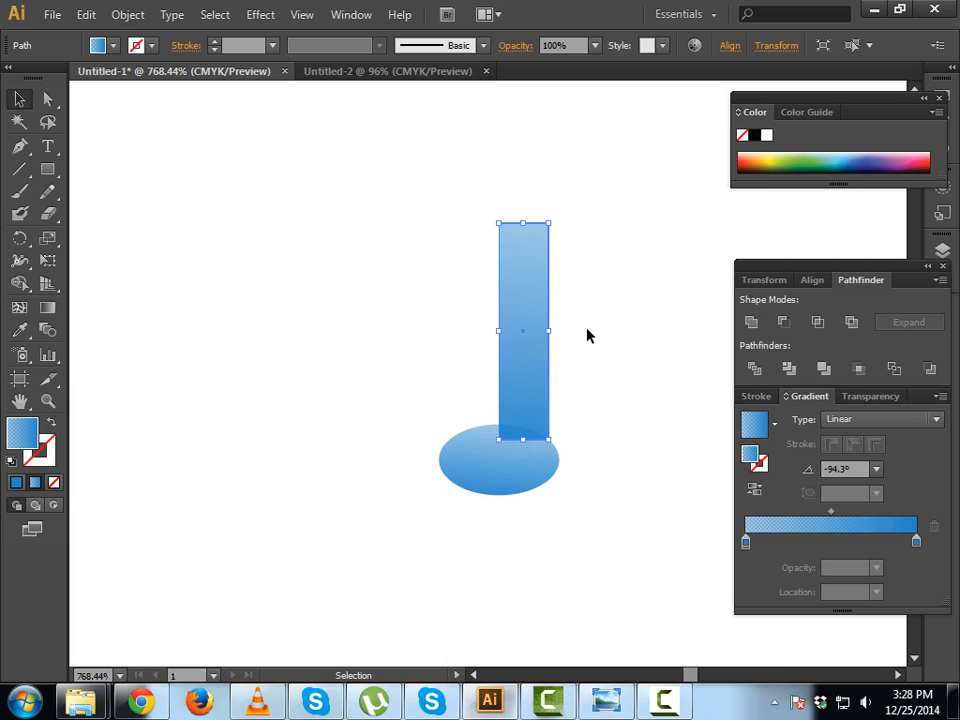
key(Down)
key(Down)
key(Down)
key(Right)
key(Right)
key(Left)
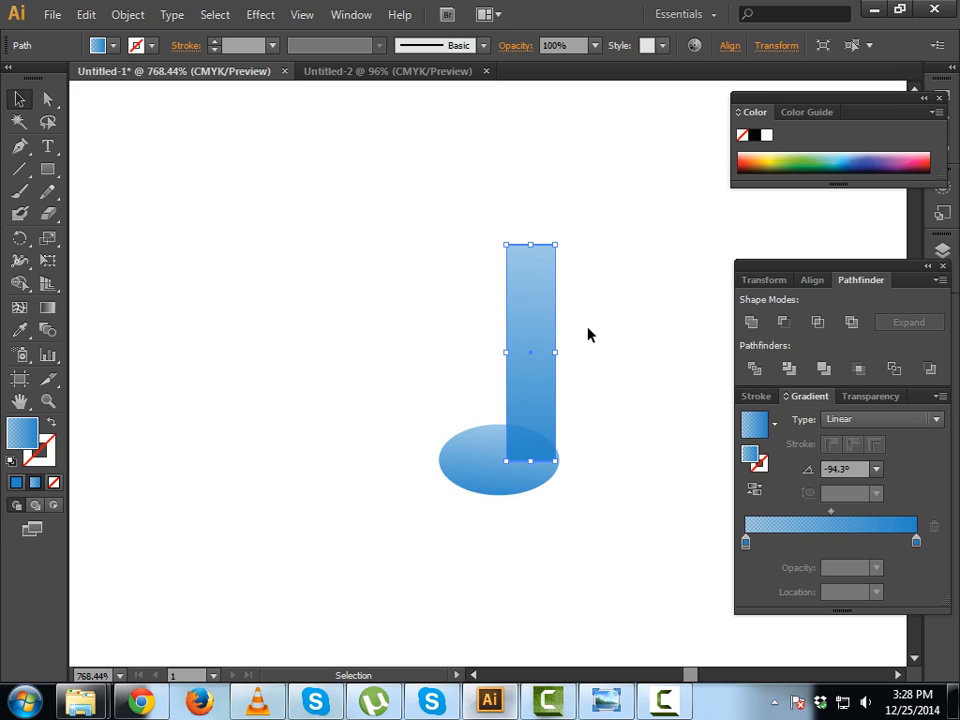
Nudge the ellipse slightly left and move the stem slightly right so it extends just past the ellipse's right edge
click(594, 362)
click(525, 480)
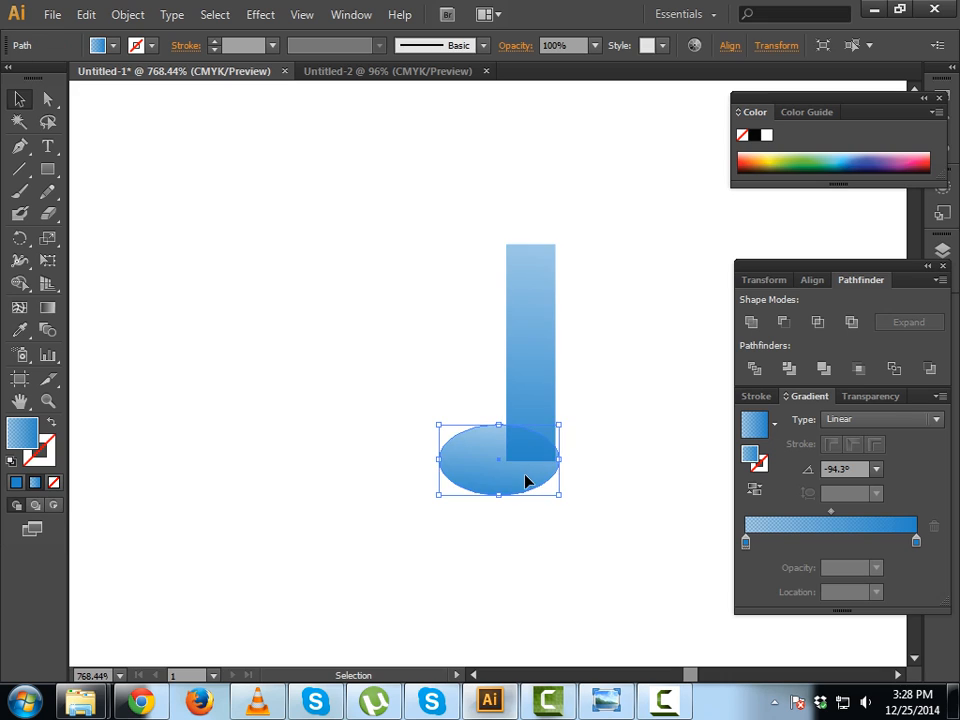
key(Left)
click(581, 467)
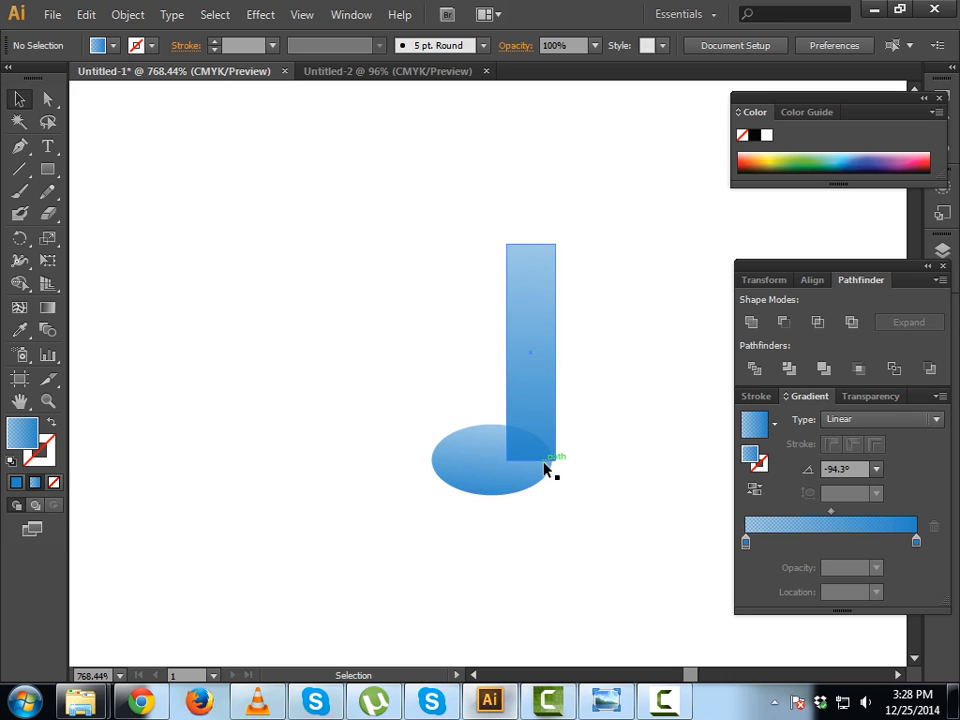
drag(546, 463, 549, 468)
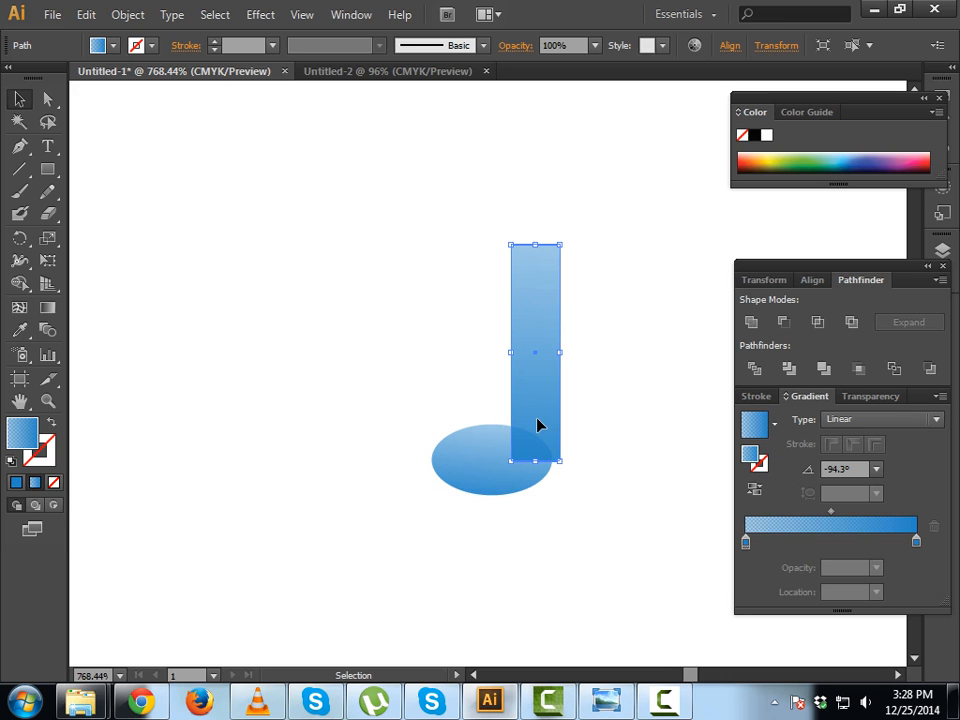
Align the stem's right edge with the ellipse's right edge and unite both shapes into a single note
drag(540, 424, 536, 424)
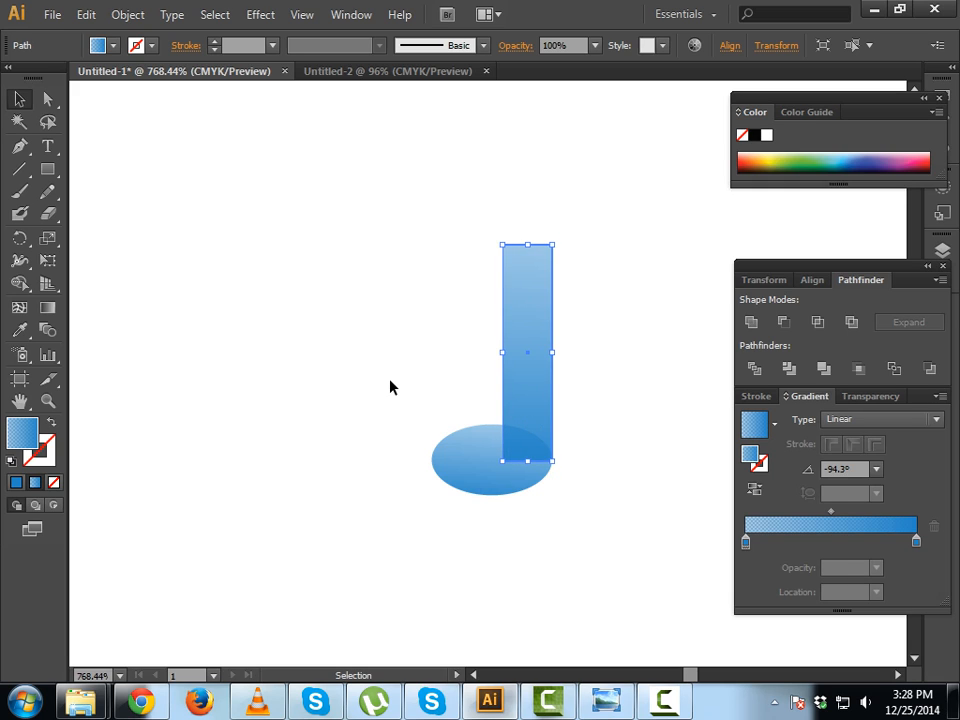
click(360, 383)
drag(380, 352, 609, 544)
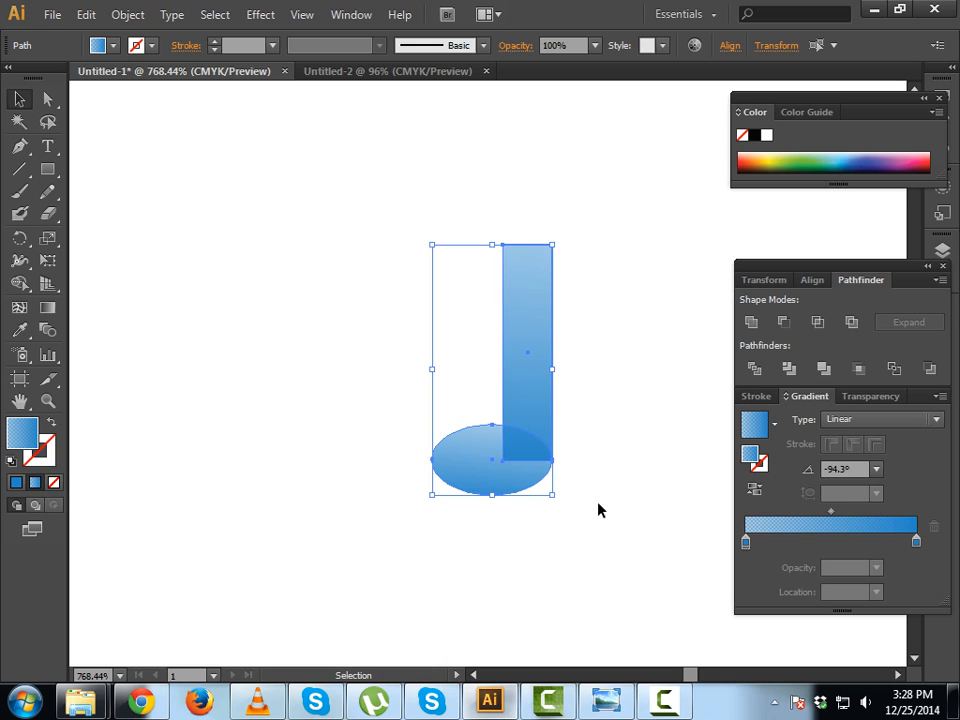
click(942, 266)
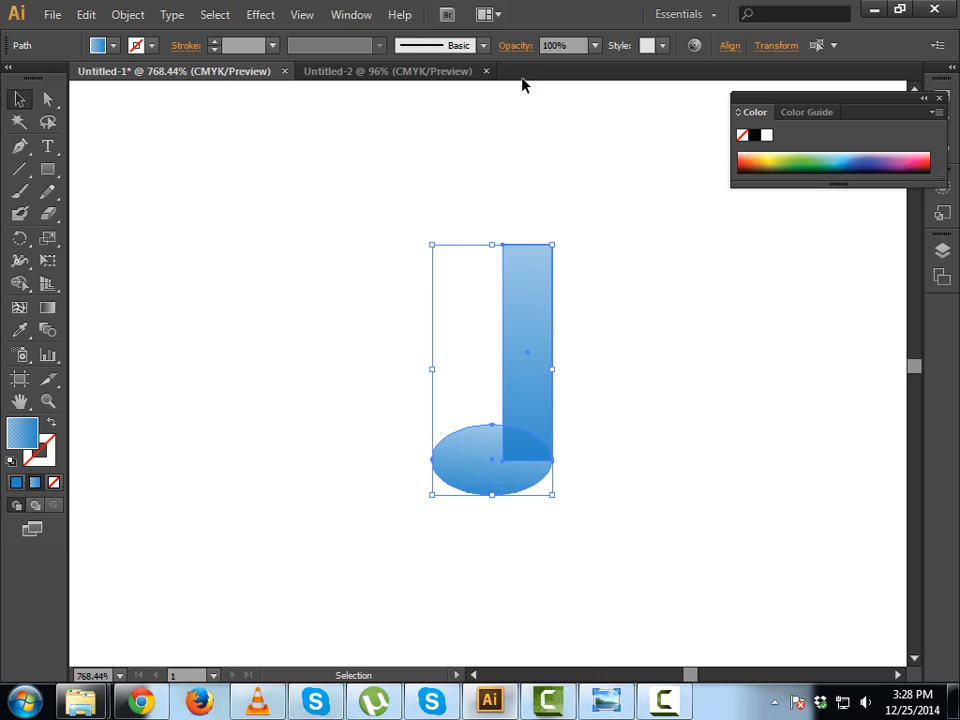
click(355, 16)
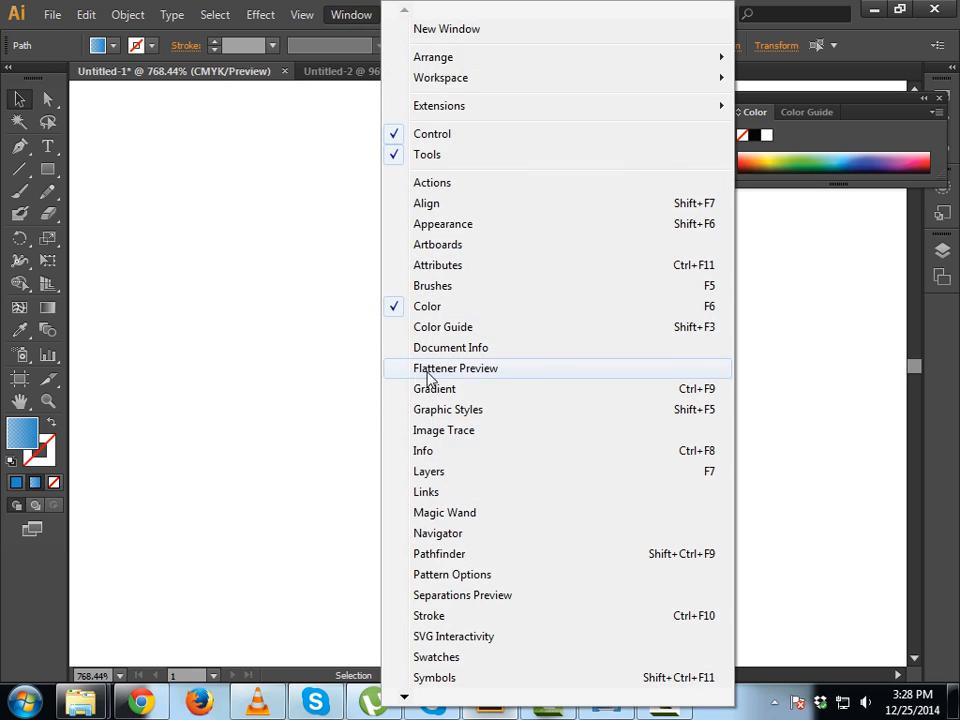
click(490, 558)
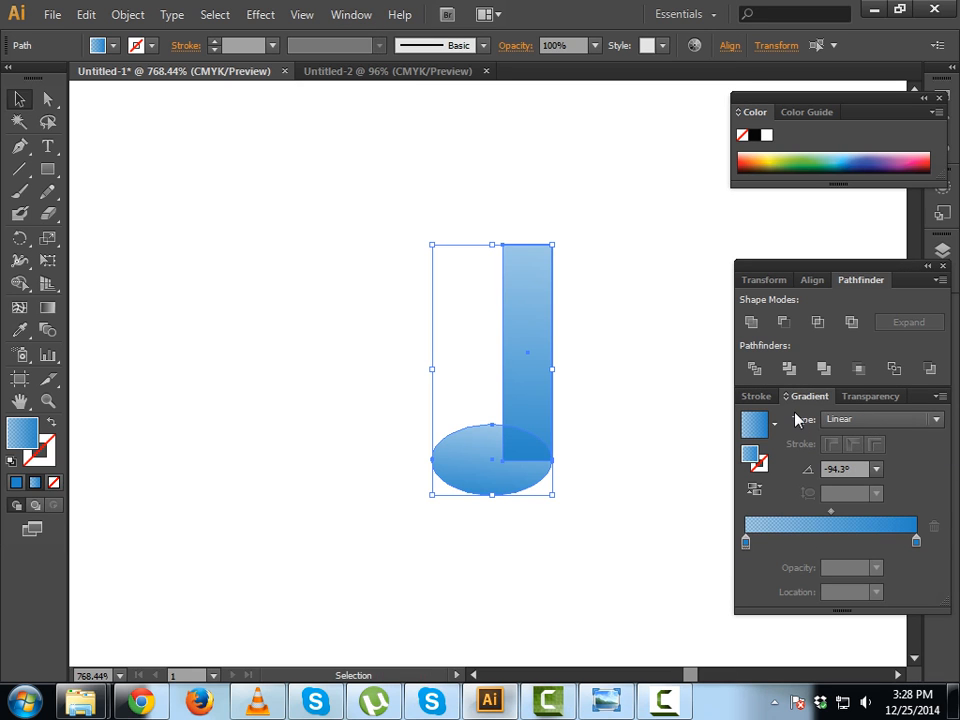
click(752, 323)
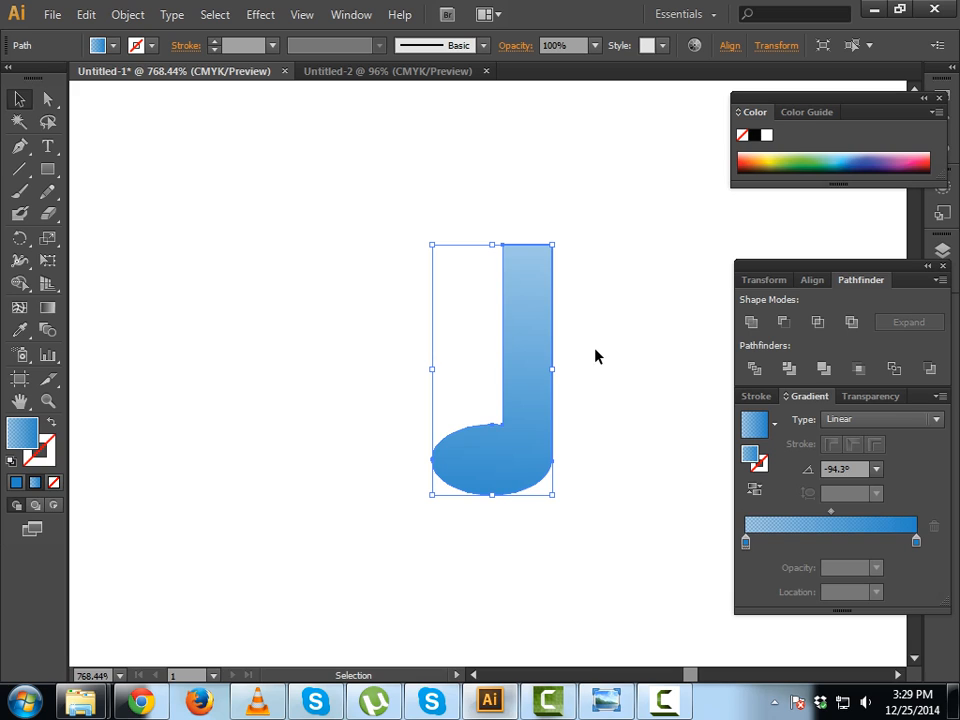
Move the note up and to the left, and place a duplicate slightly higher on its right side
drag(527, 370, 381, 343)
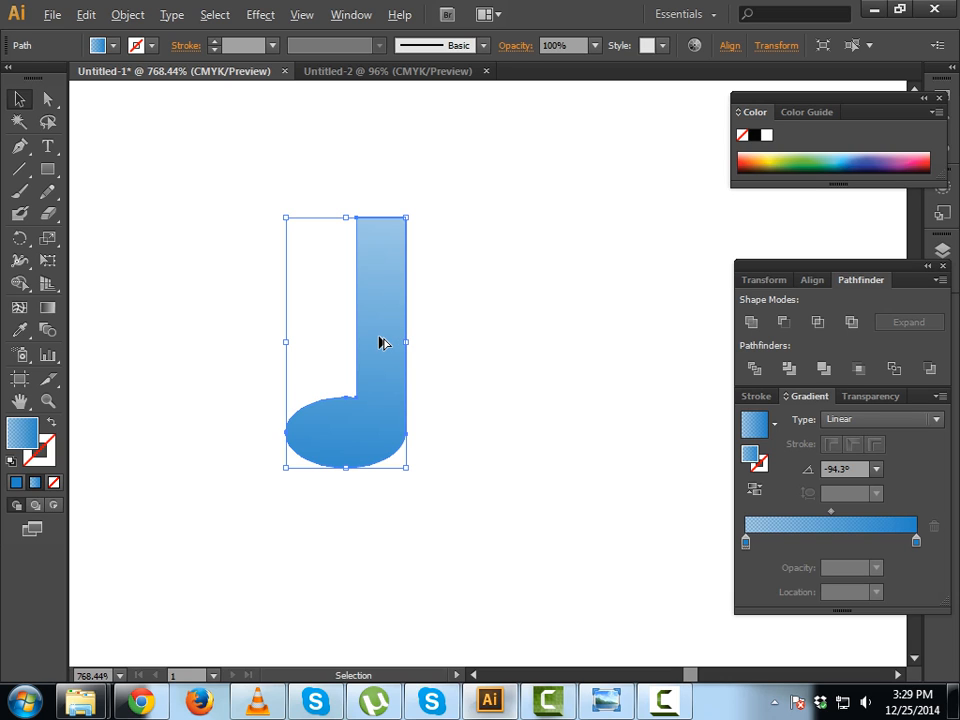
drag(379, 343, 520, 320)
click(229, 291)
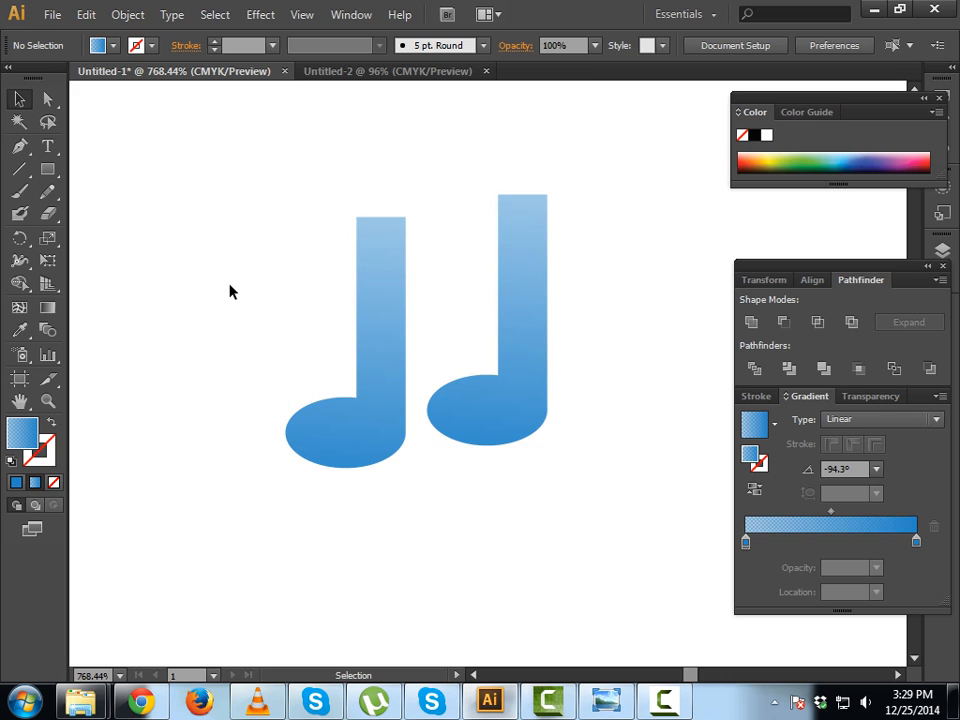
Draw a horizontal rectangle about 0.35 by 0.07 in across the upper ends of both stems as the beam
click(47, 169)
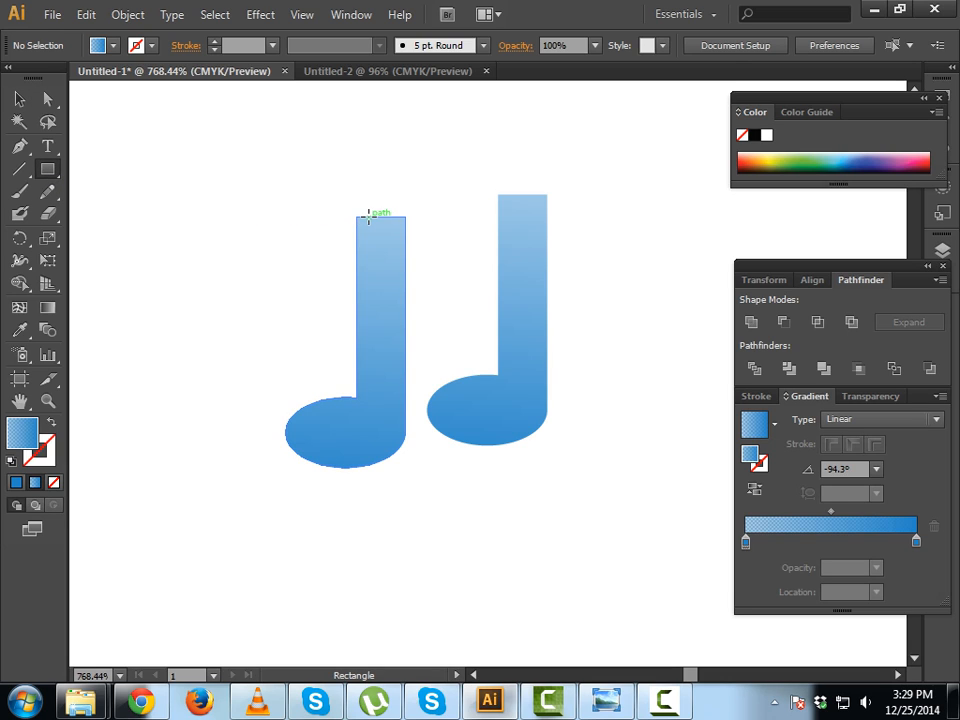
drag(364, 220, 548, 257)
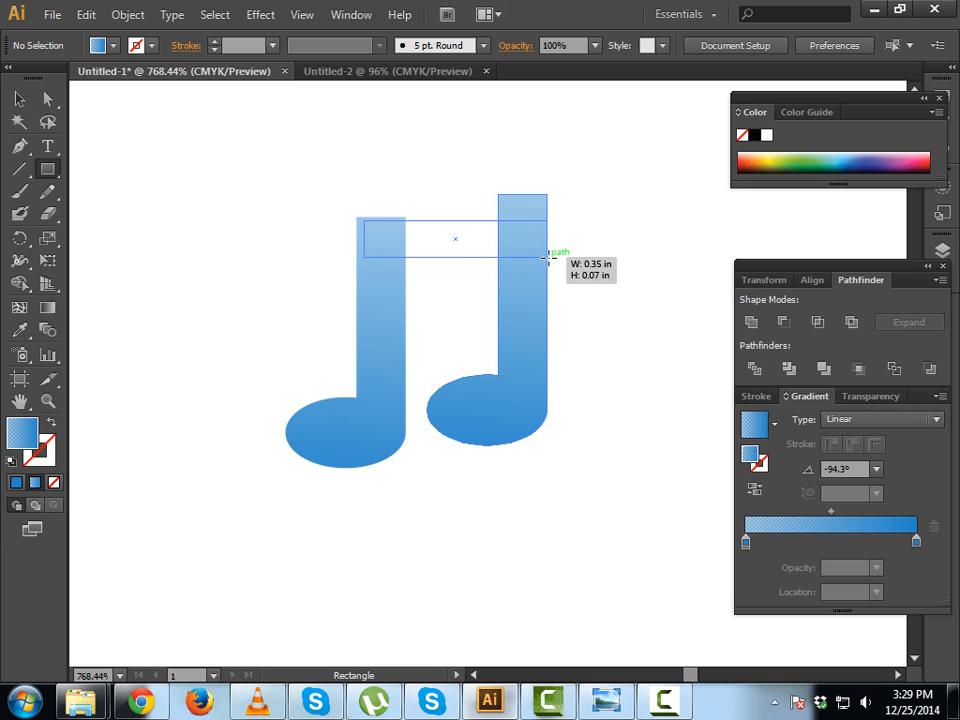
drag(546, 258, 547, 258)
Reshape the beam's corner points into a bar slanting up from the first stem's upper-left corner to the second stem's top
click(19, 99)
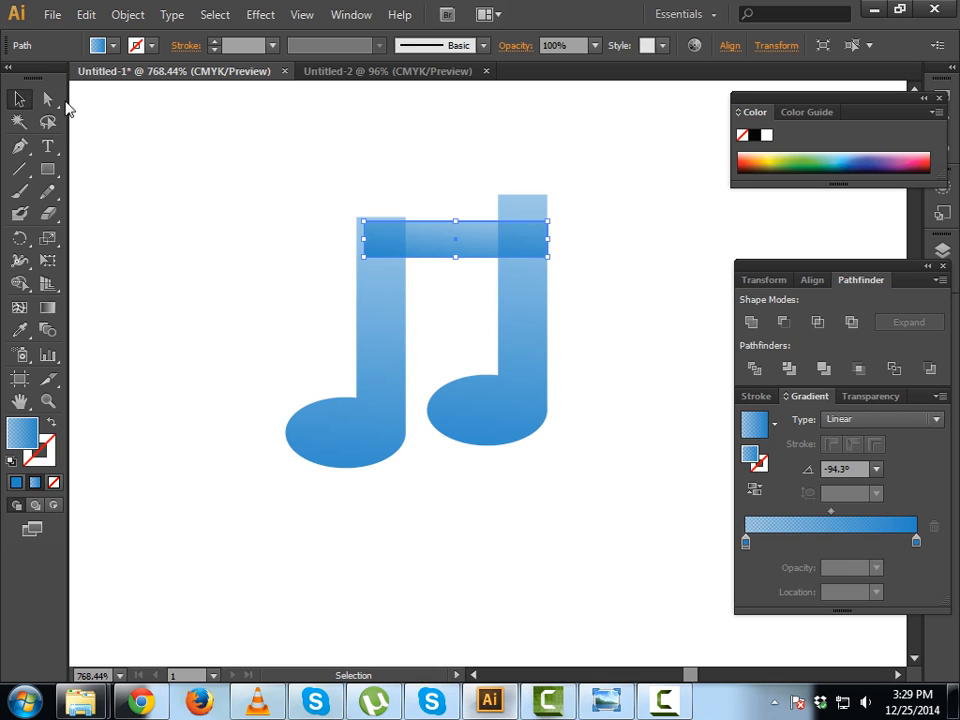
click(47, 99)
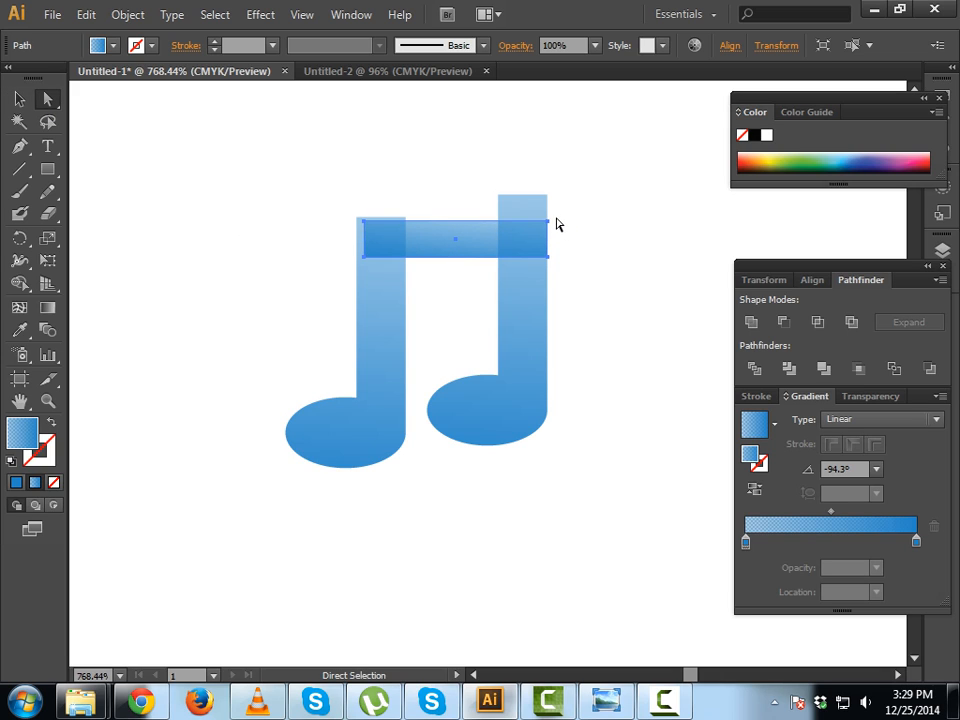
drag(547, 222, 503, 204)
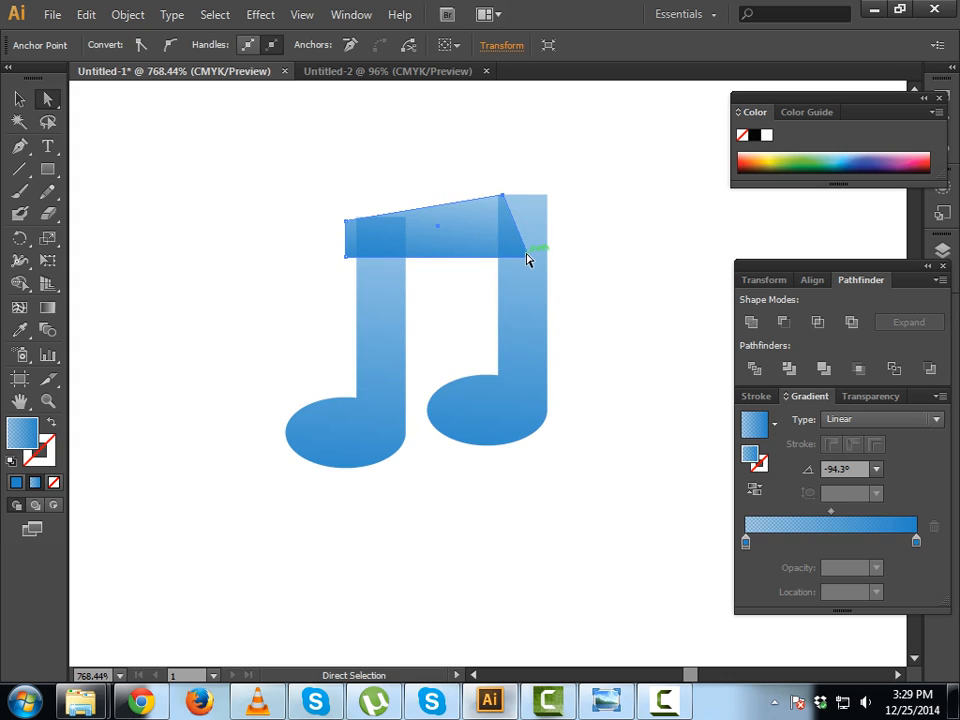
drag(529, 261, 546, 246)
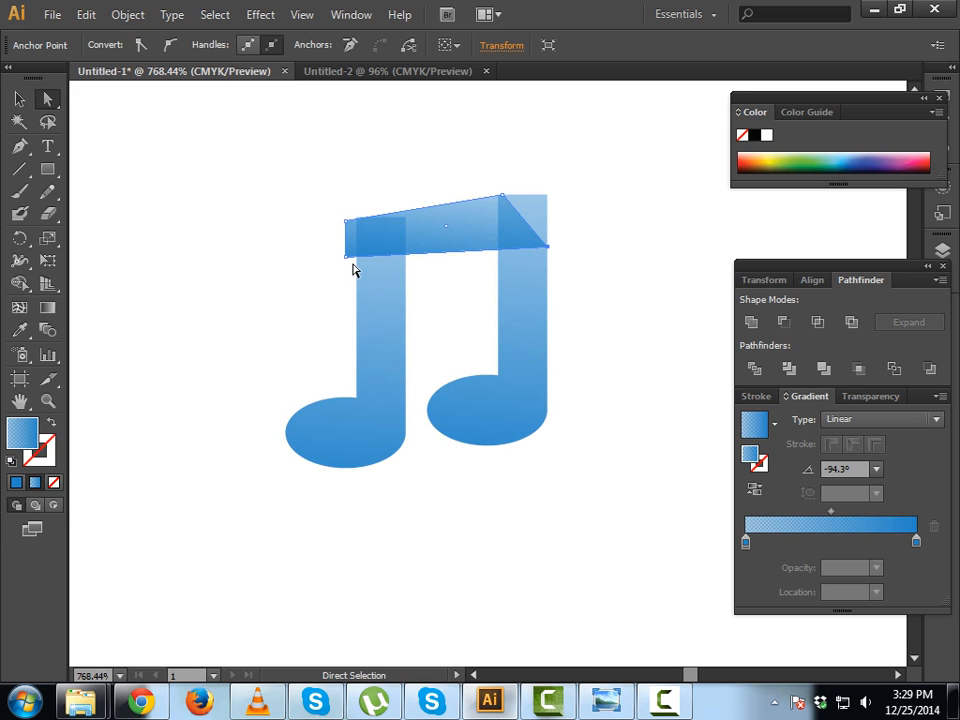
drag(348, 257, 366, 282)
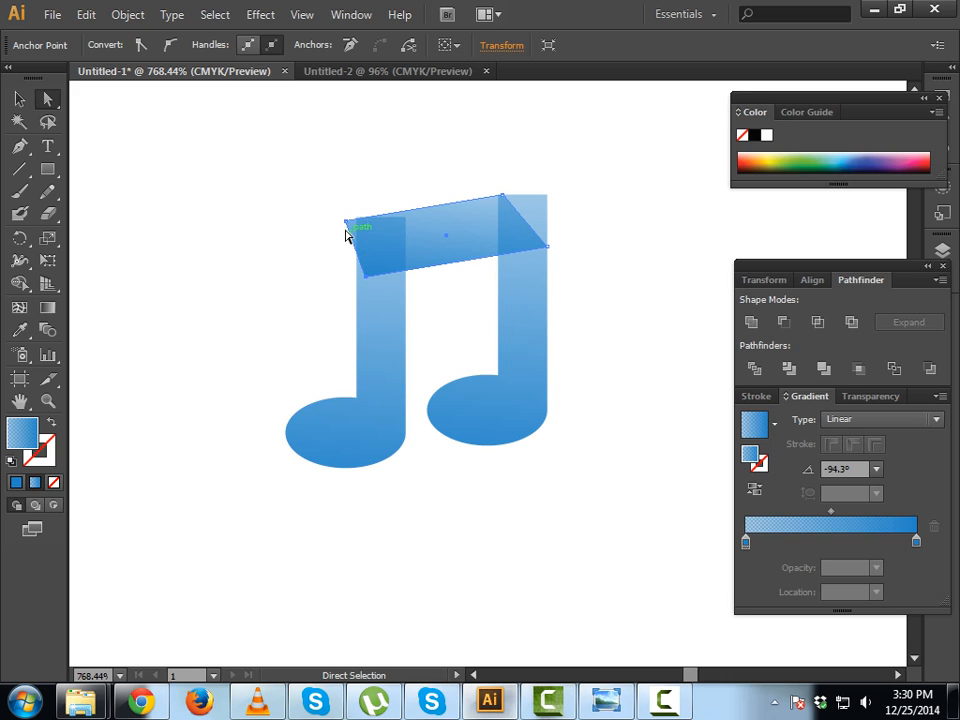
drag(347, 222, 359, 227)
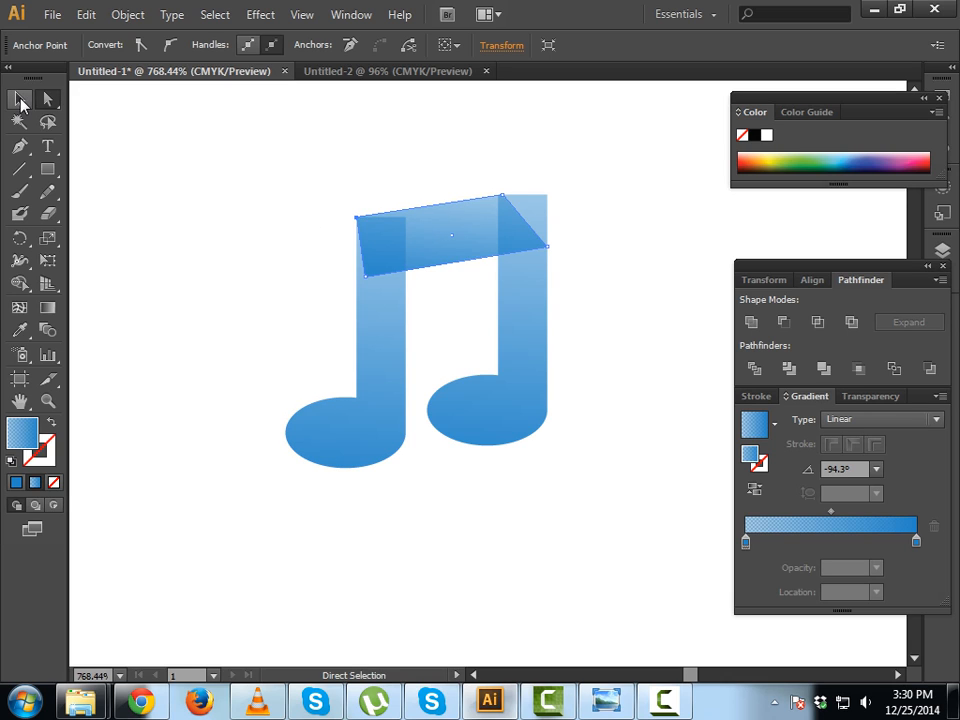
click(19, 99)
click(249, 203)
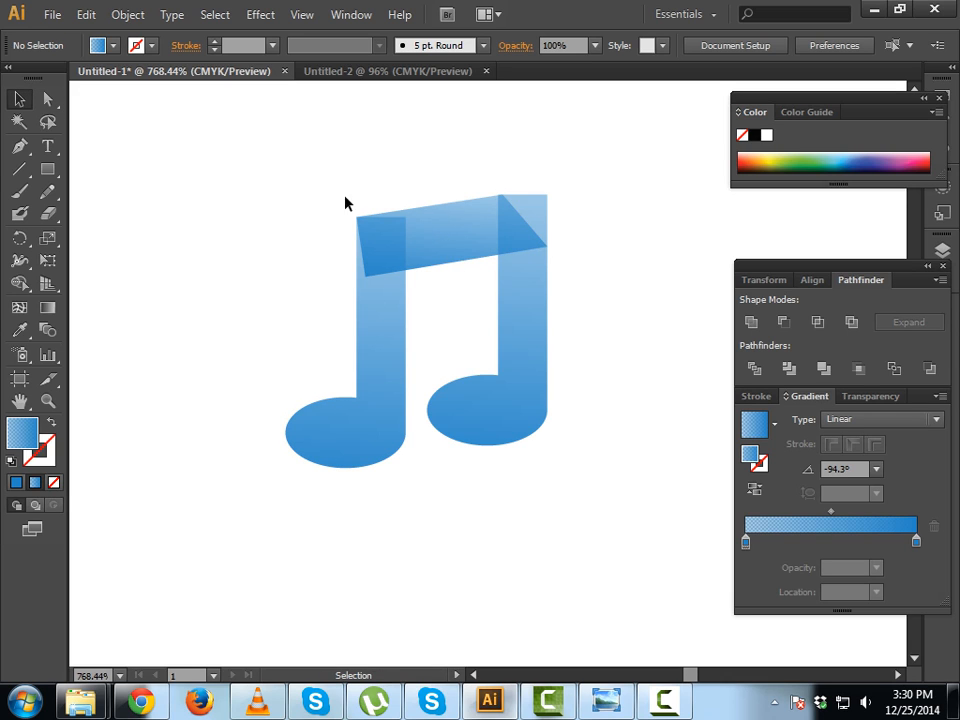
Unite the slanted beam and both notes into one music note shape
key(z)
drag(337, 150, 597, 294)
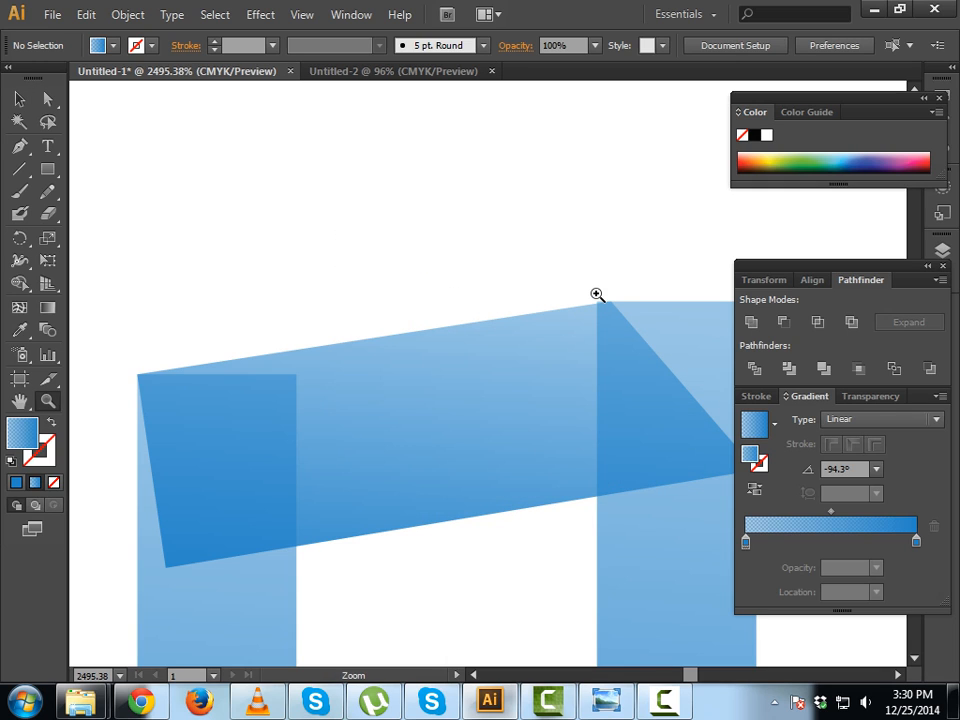
click(19, 99)
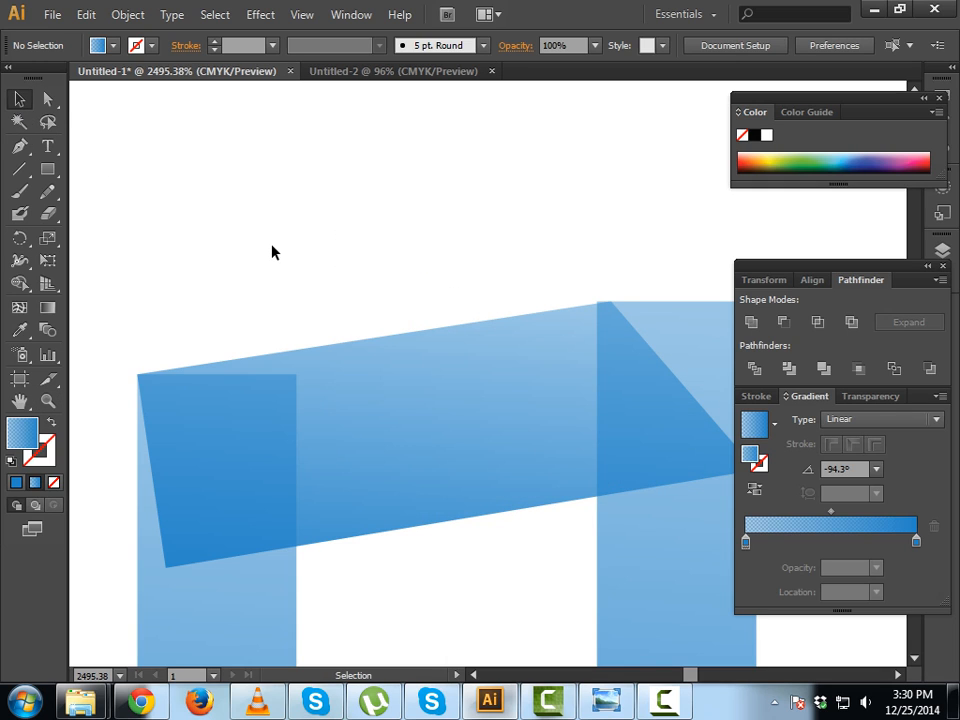
key(ctrl+minus)
key(ctrl+minus)
key(ctrl+minus)
key(ctrl+minus)
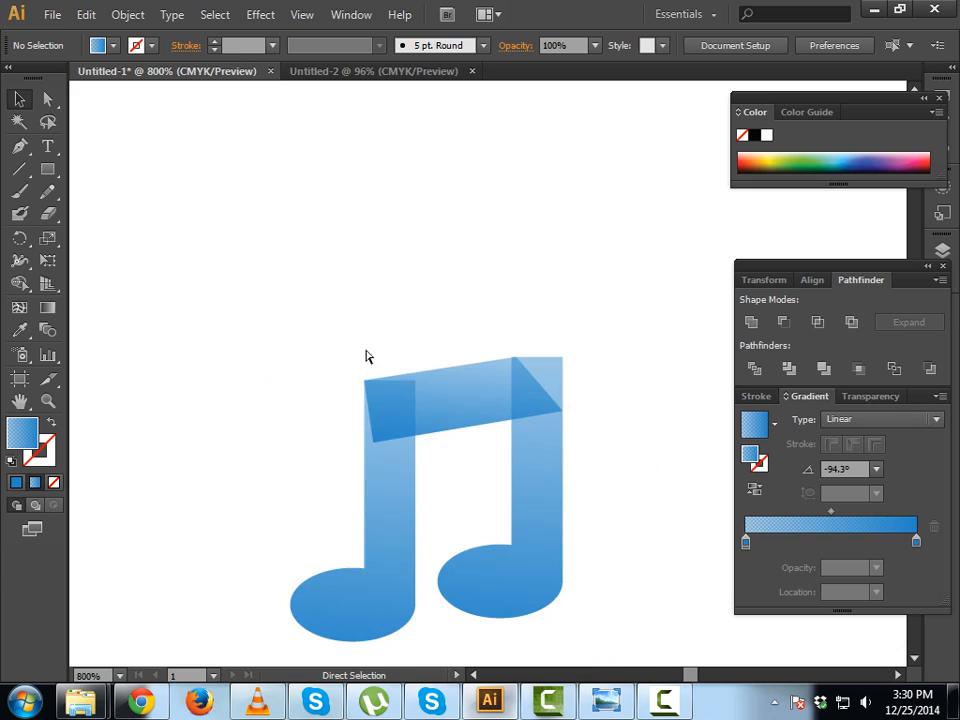
key(ctrl+minus)
drag(364, 319, 548, 515)
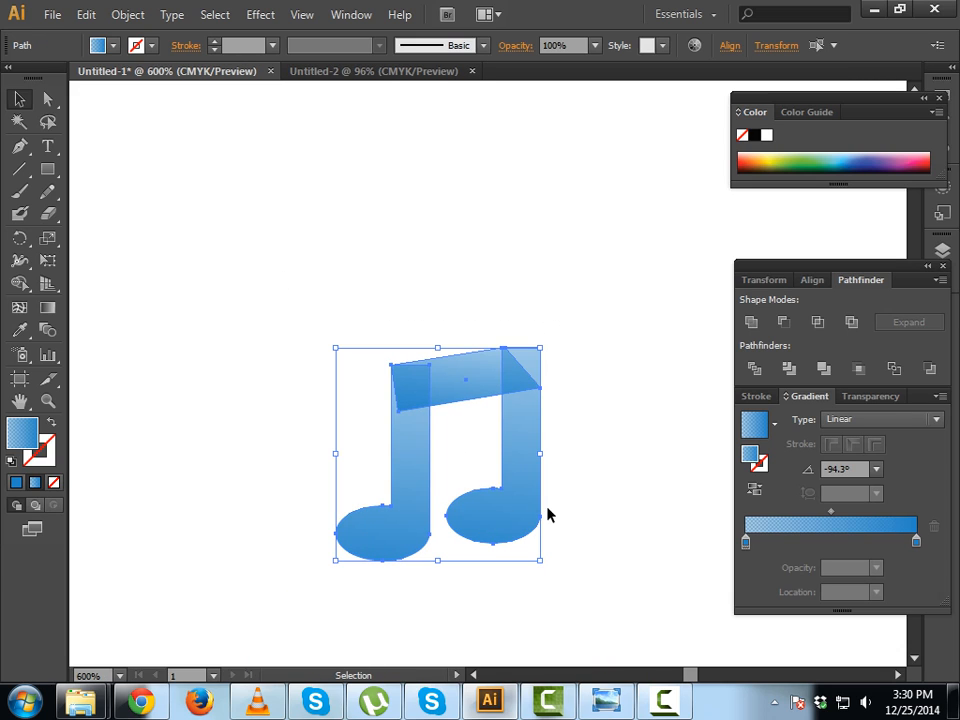
click(751, 321)
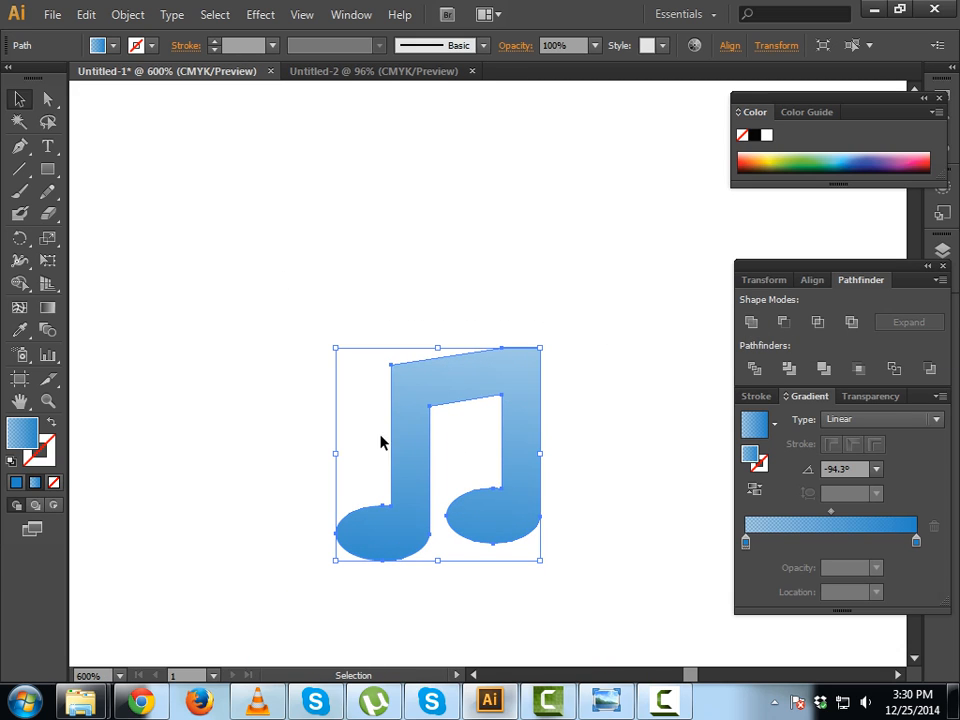
Fill the united music note with white
click(130, 46)
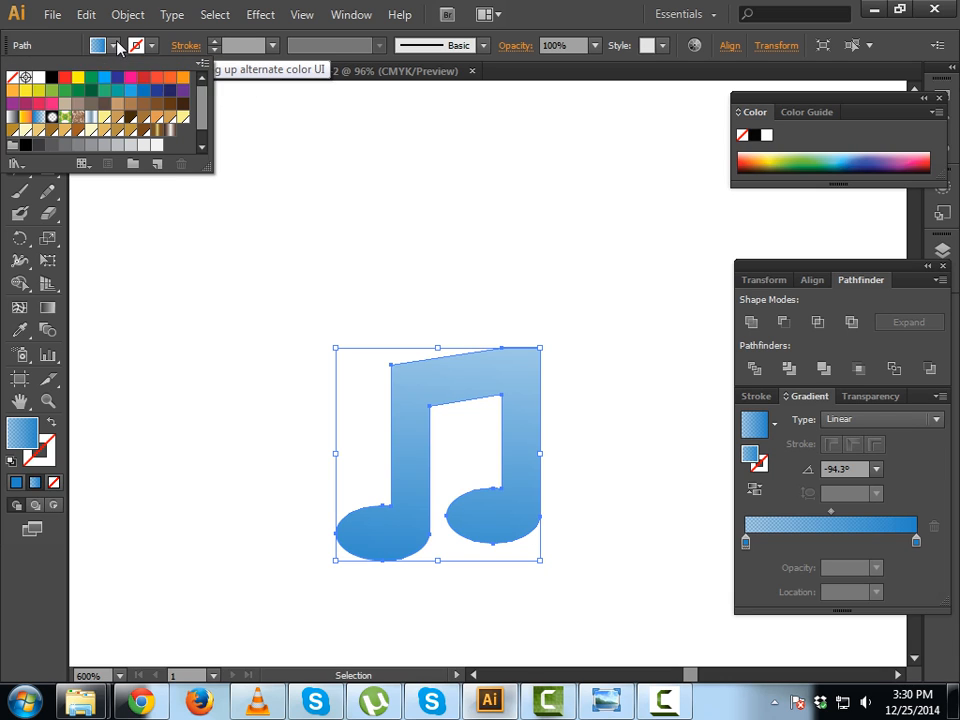
click(38, 78)
click(257, 268)
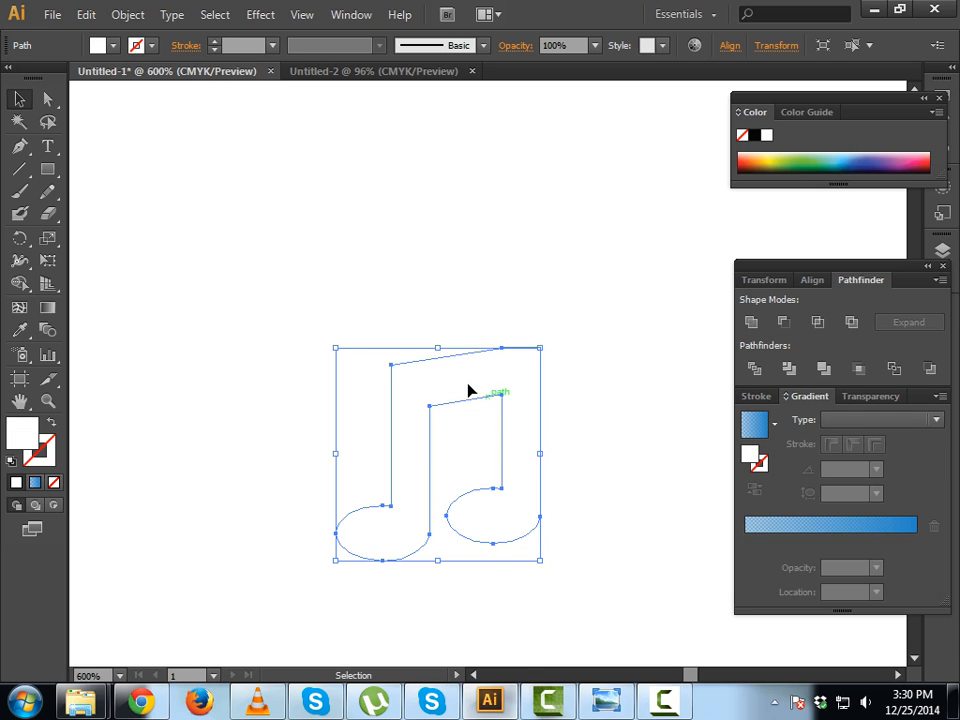
Move the white music note onto the blue rounded square
drag(450, 373, 364, 311)
key(ctrl+minus)
key(a)
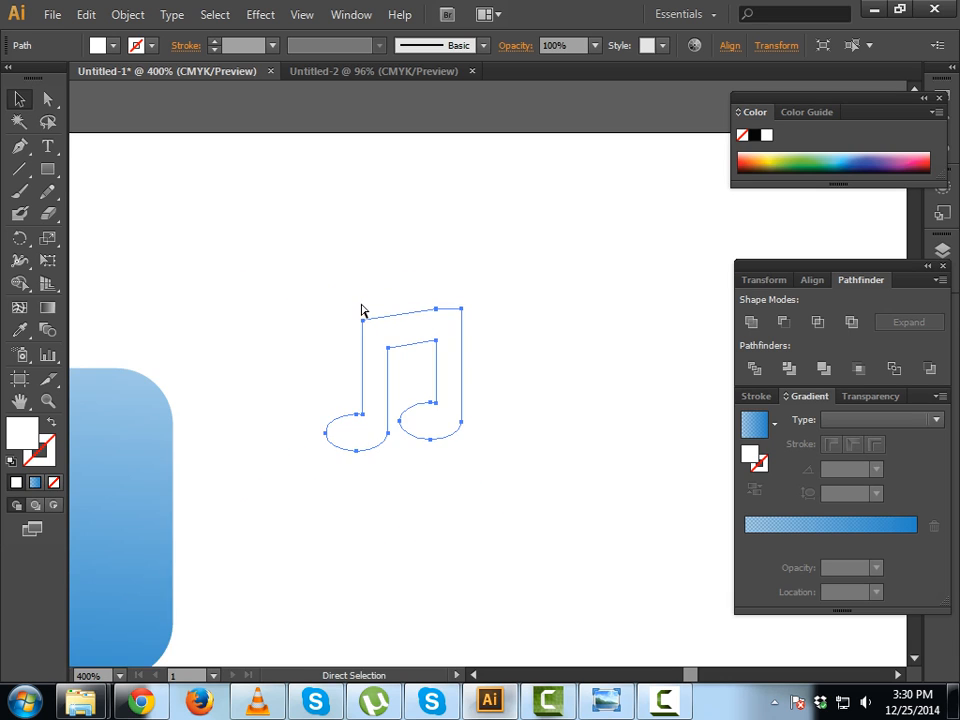
key(ctrl+minus)
key(v)
drag(429, 354, 147, 456)
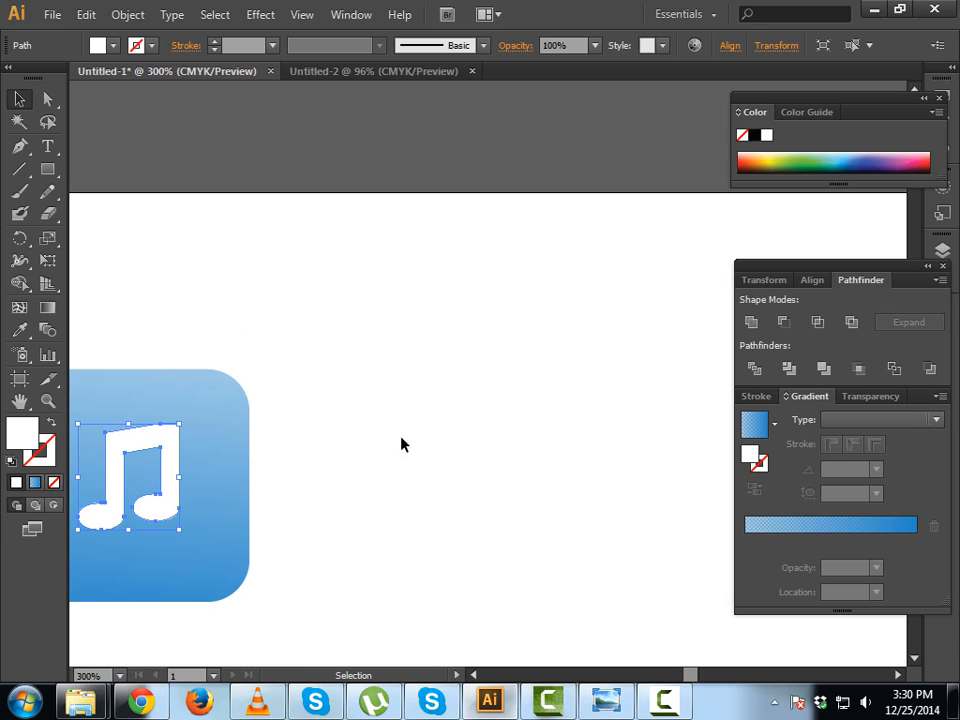
Centre the music note within the rounded square and move the whole icon up and right on the artboard
key(space)
drag(210, 435, 378, 368)
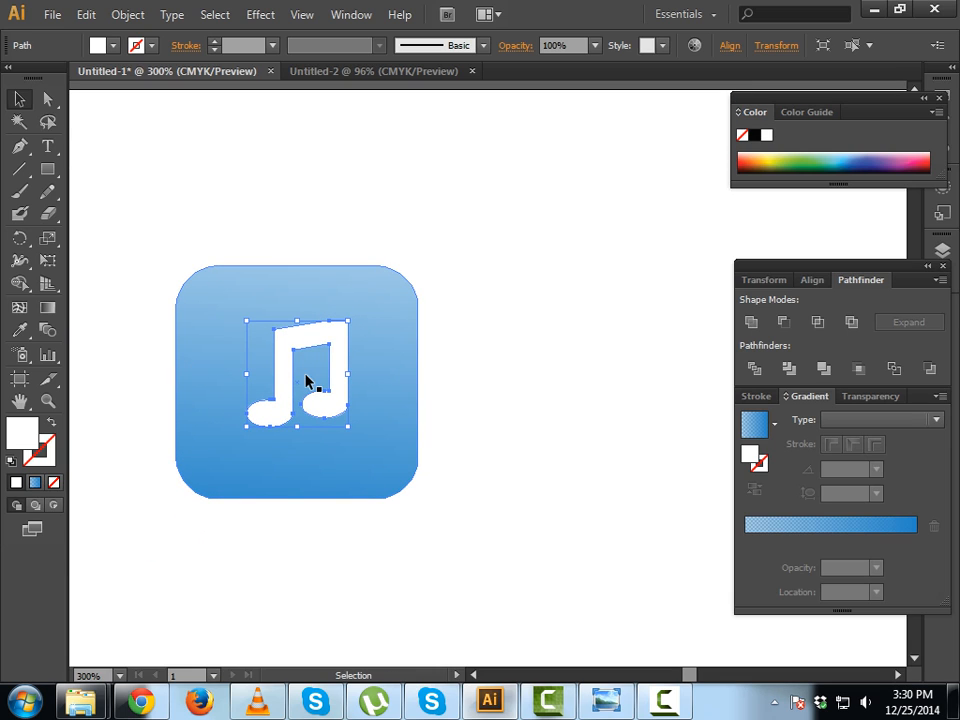
drag(306, 381, 297, 383)
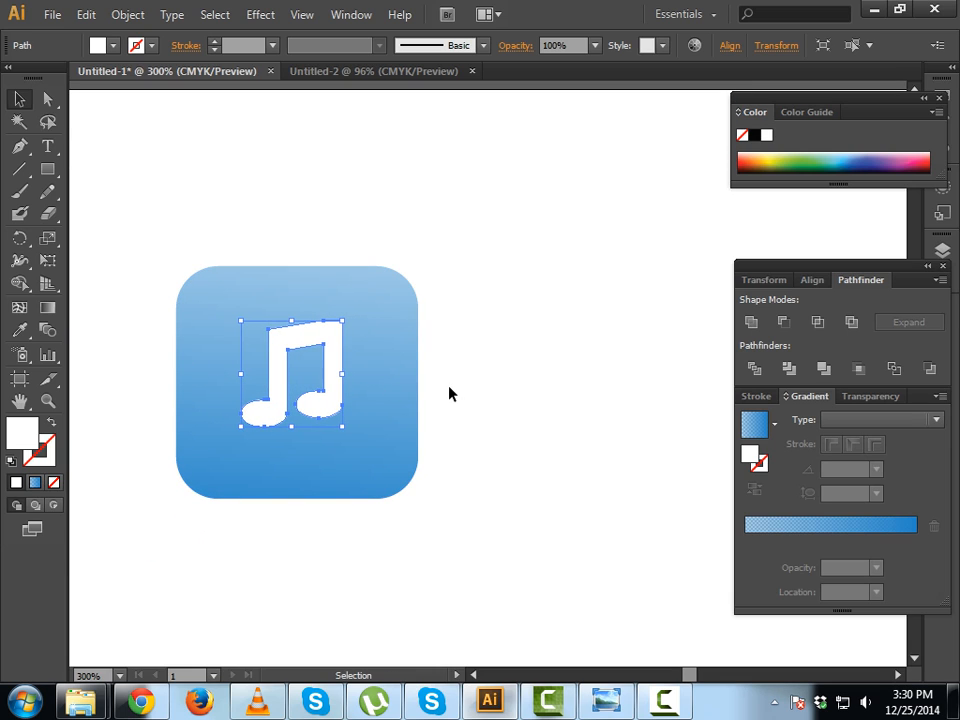
click(523, 392)
click(345, 397)
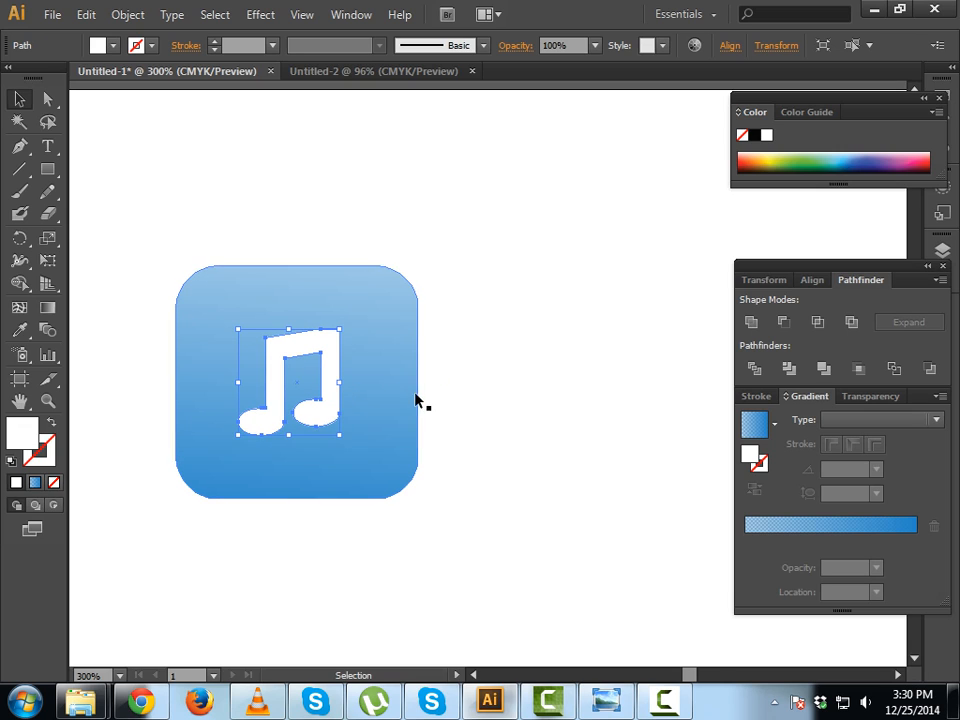
click(508, 391)
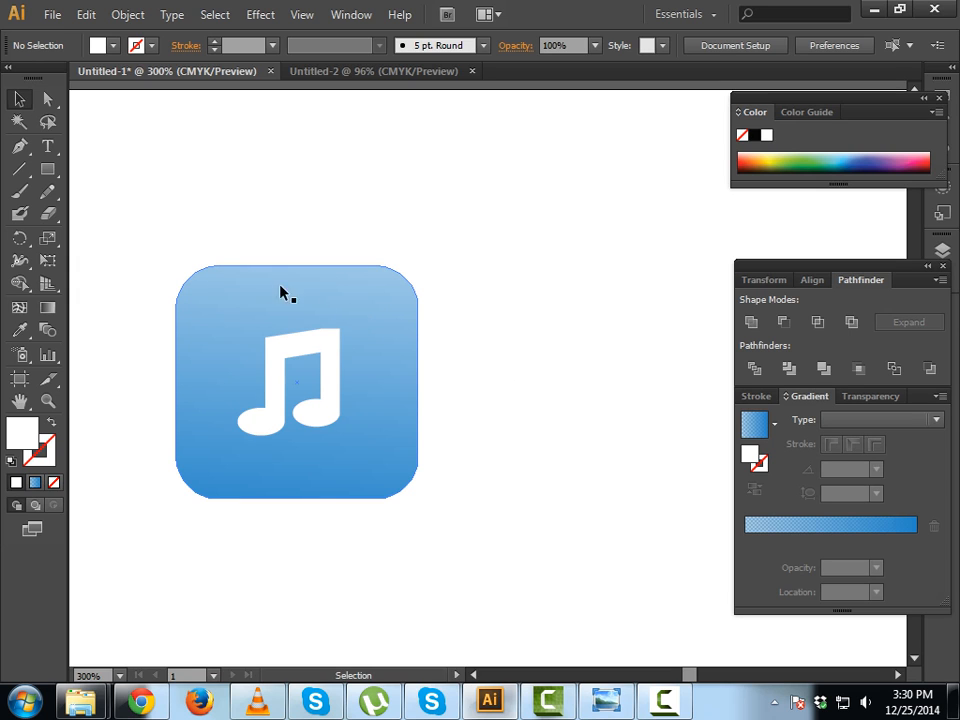
drag(156, 254, 450, 266)
click(491, 319)
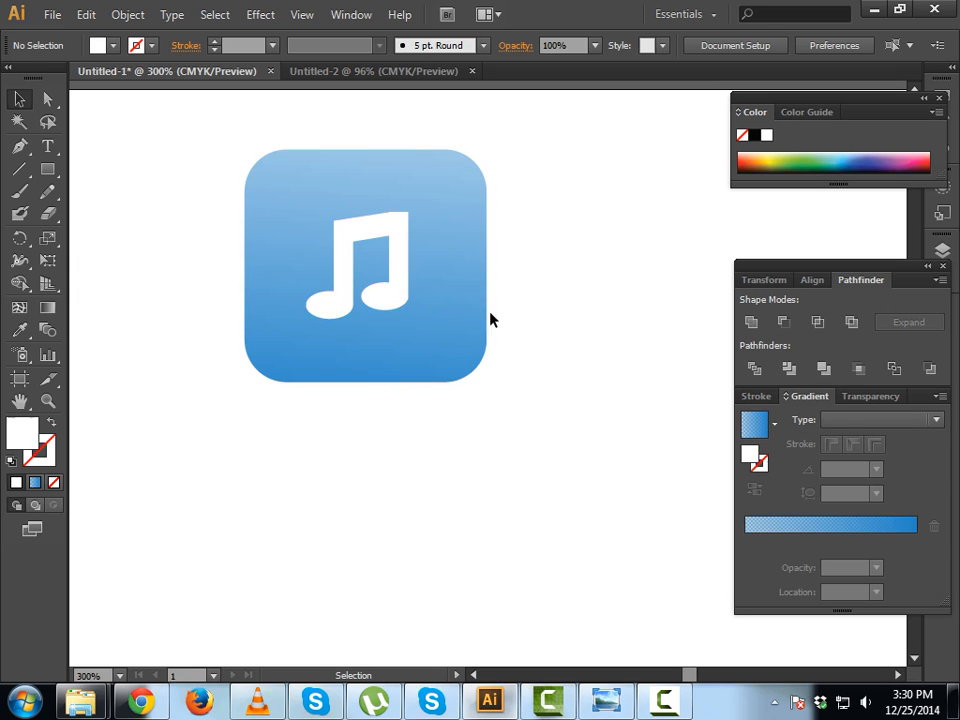
Duplicate the blue rounded square in place, keeping the copy behind the white music note
click(455, 261)
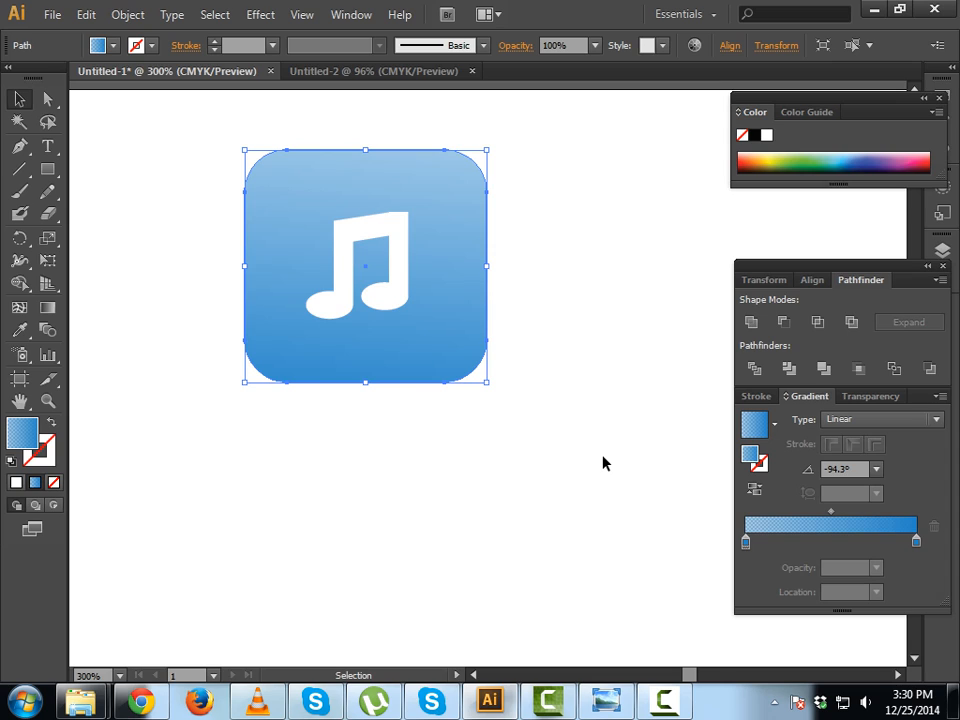
key(a)
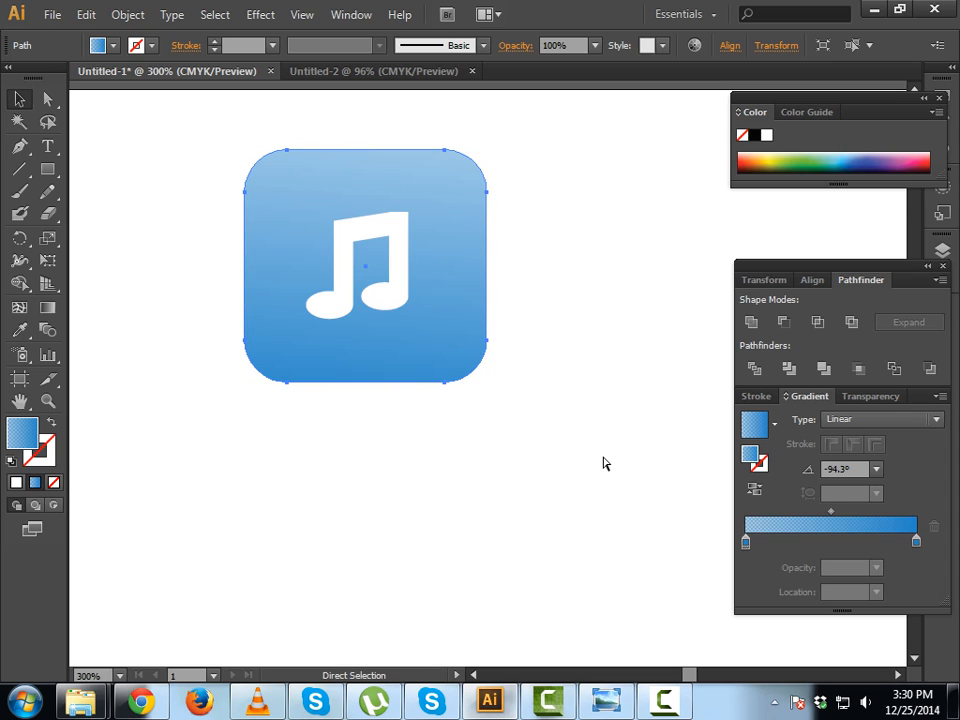
key(v)
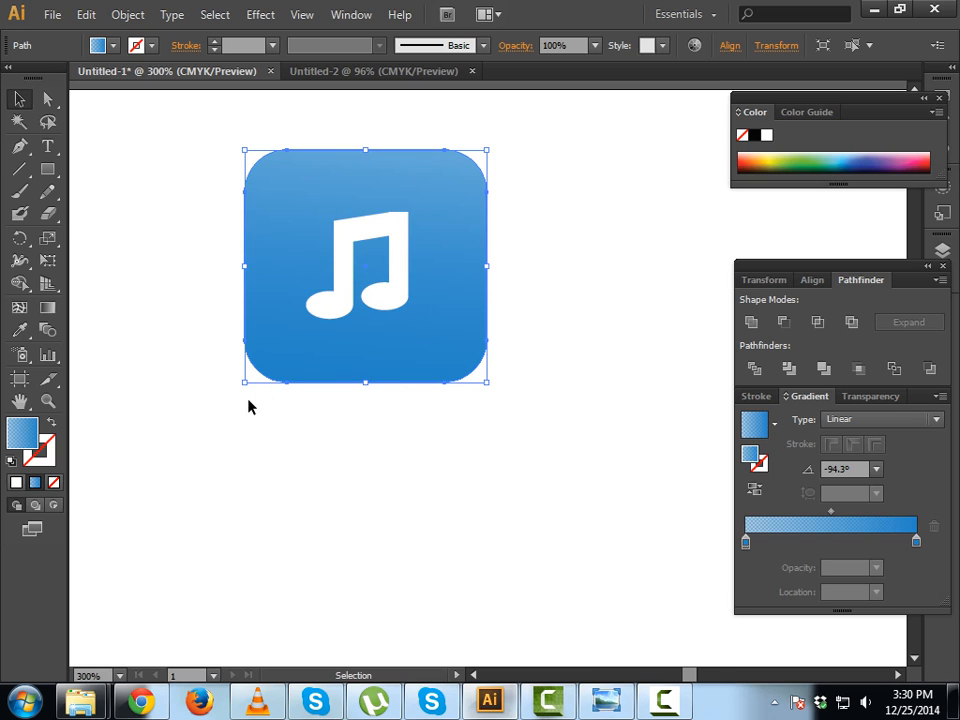
Fill the duplicated rounded square with the white-to-black linear gradient preset and set its white stop to 90% opacity
click(774, 424)
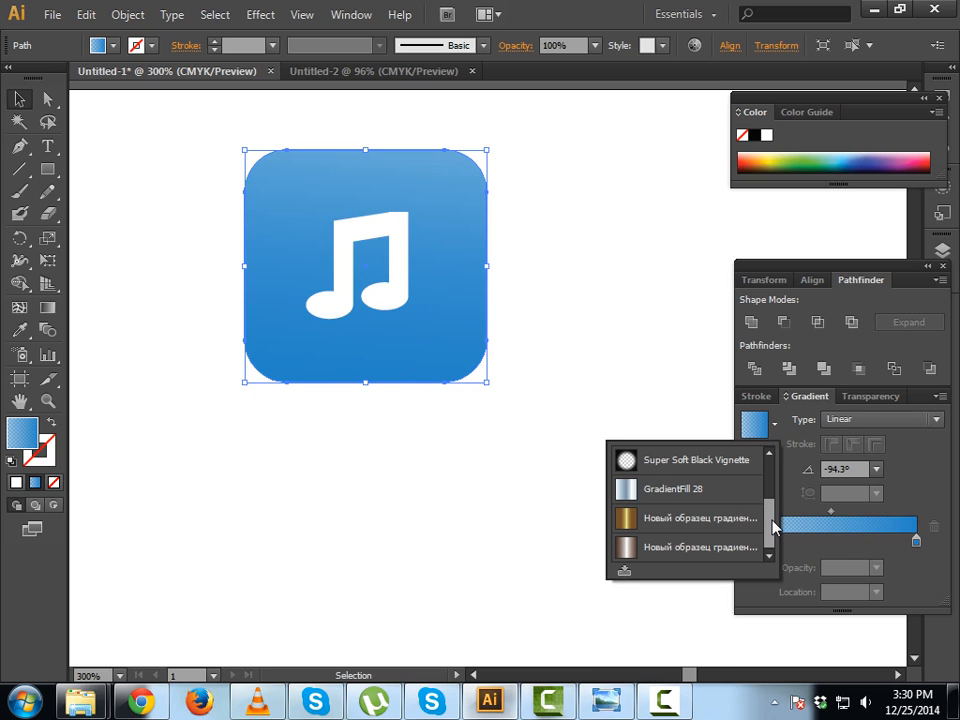
drag(773, 509, 765, 477)
click(682, 466)
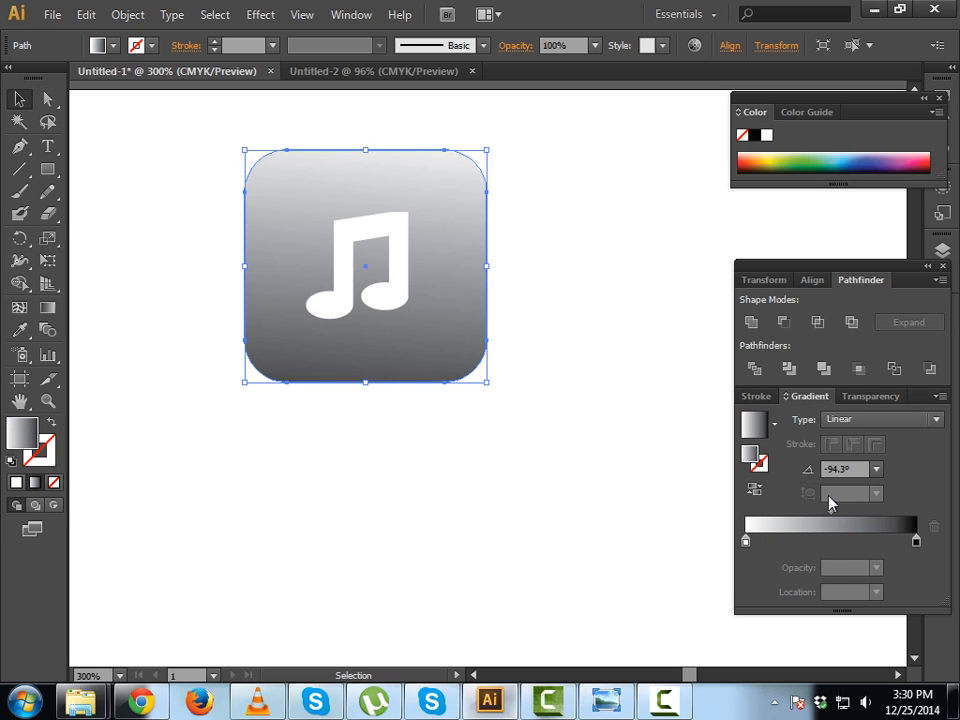
click(746, 541)
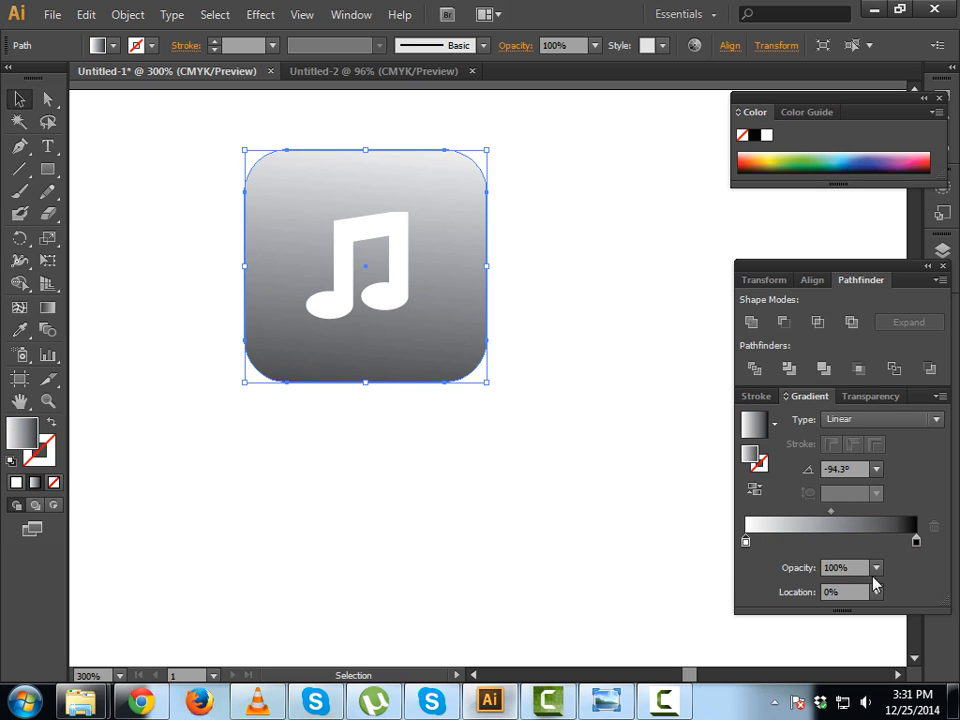
click(877, 568)
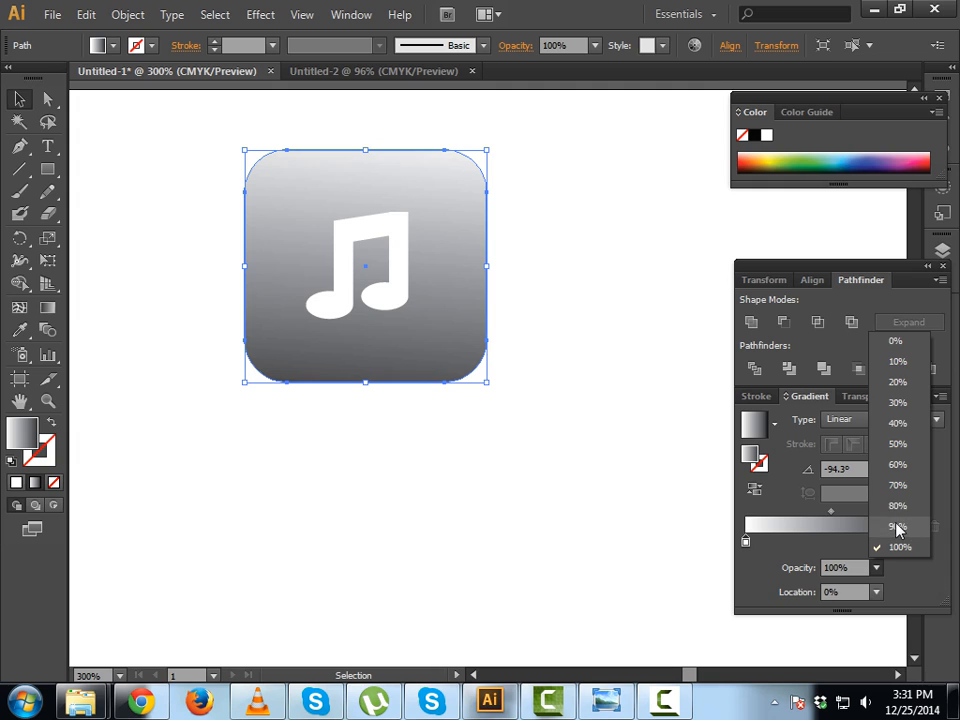
click(898, 526)
Change the gradient's black end stop to white at 0% opacity and deselect the square
click(916, 541)
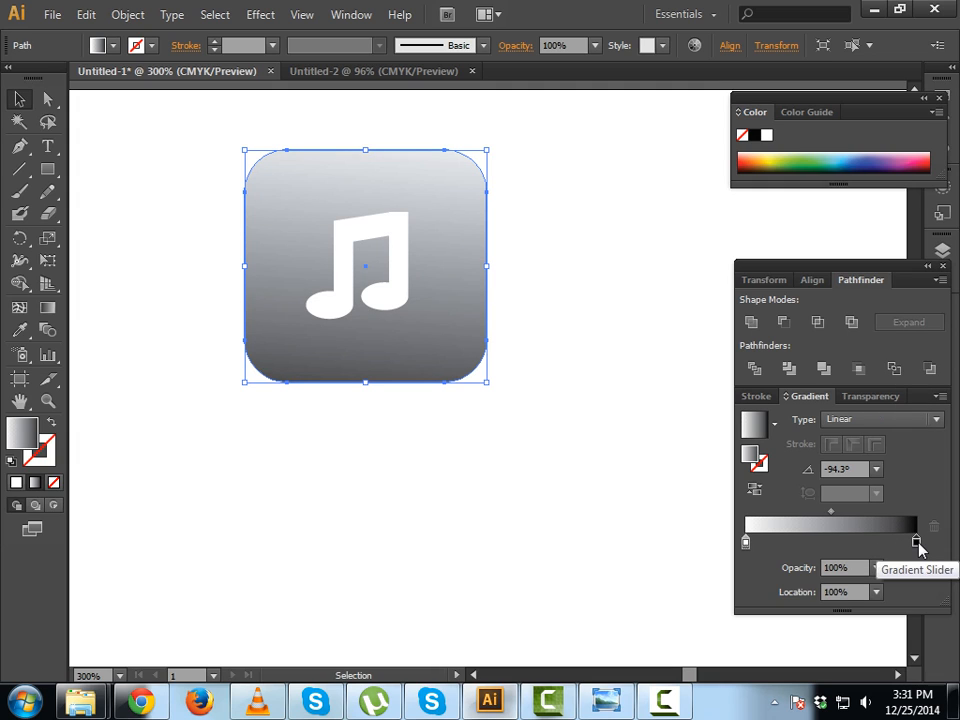
double_click(916, 542)
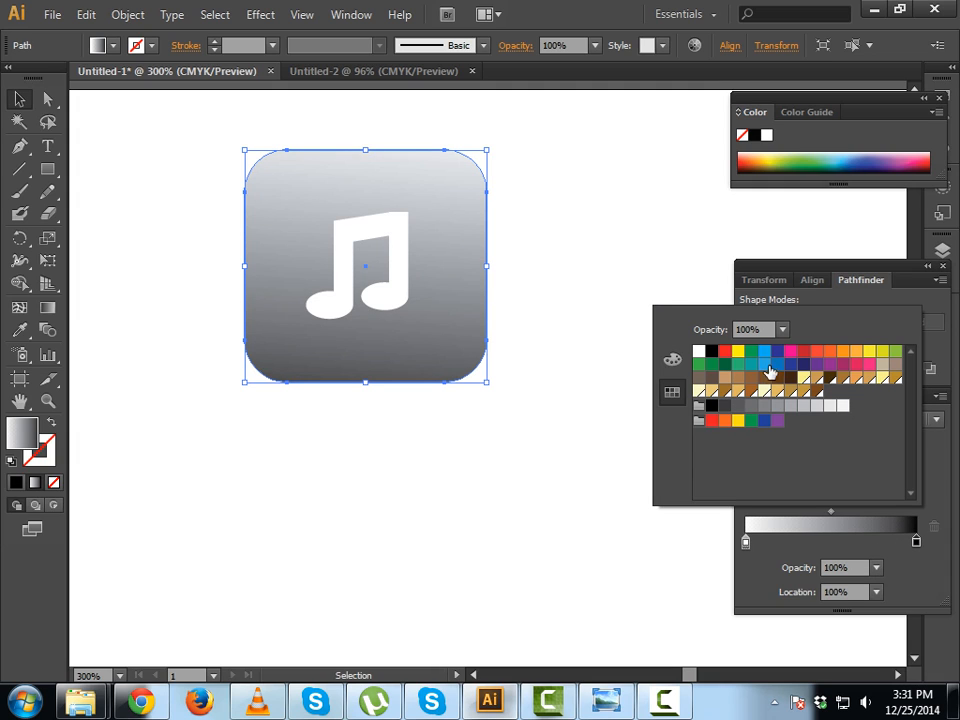
click(704, 356)
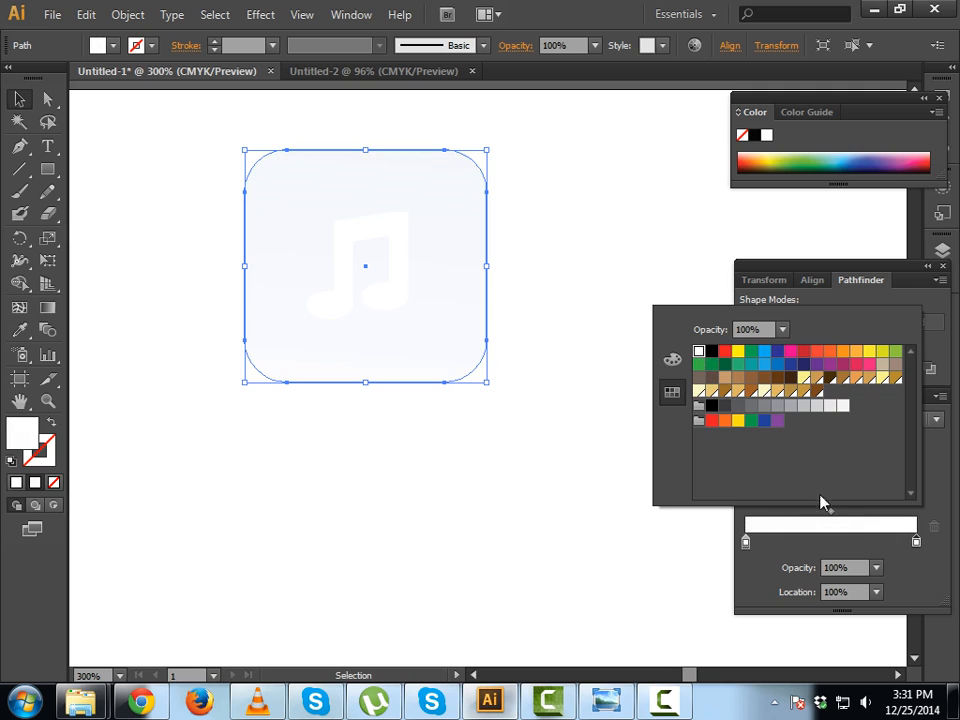
click(881, 565)
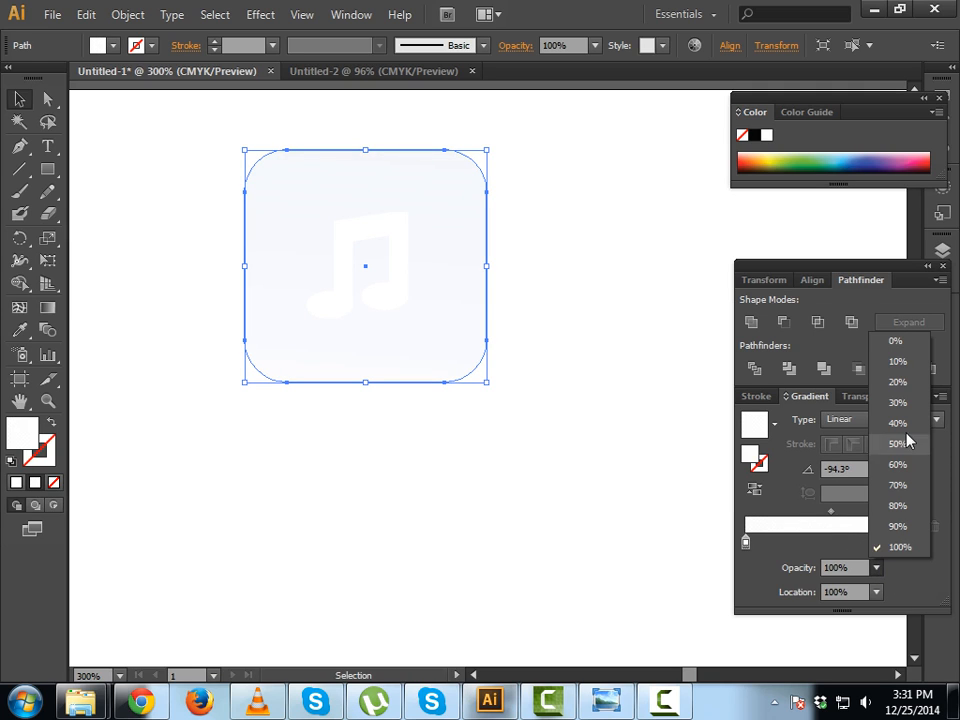
click(893, 348)
click(166, 246)
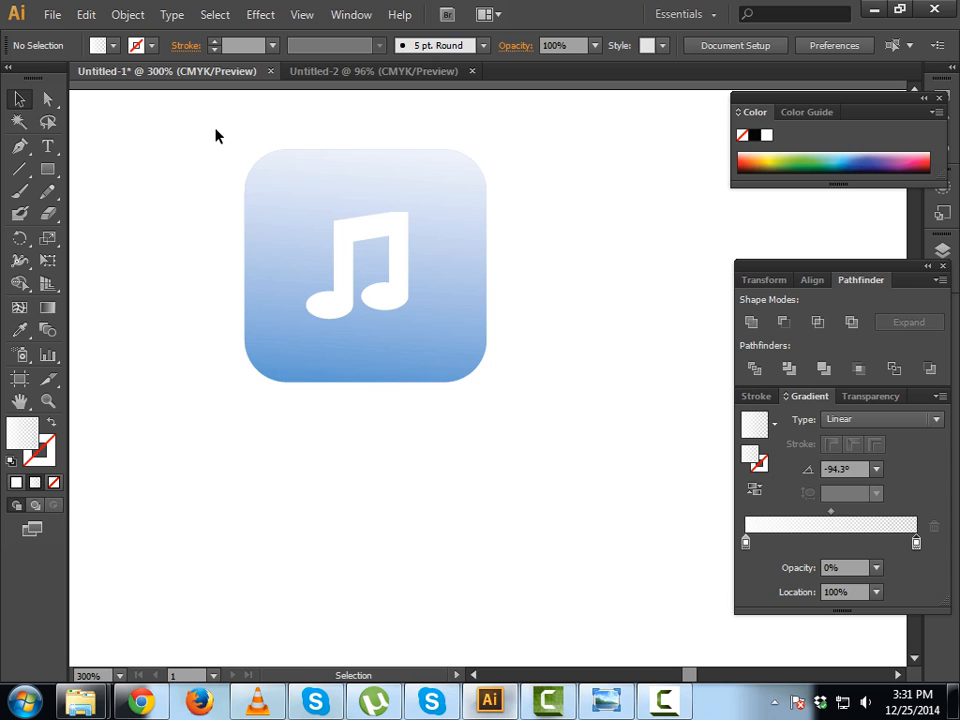
drag(204, 140, 477, 455)
click(602, 428)
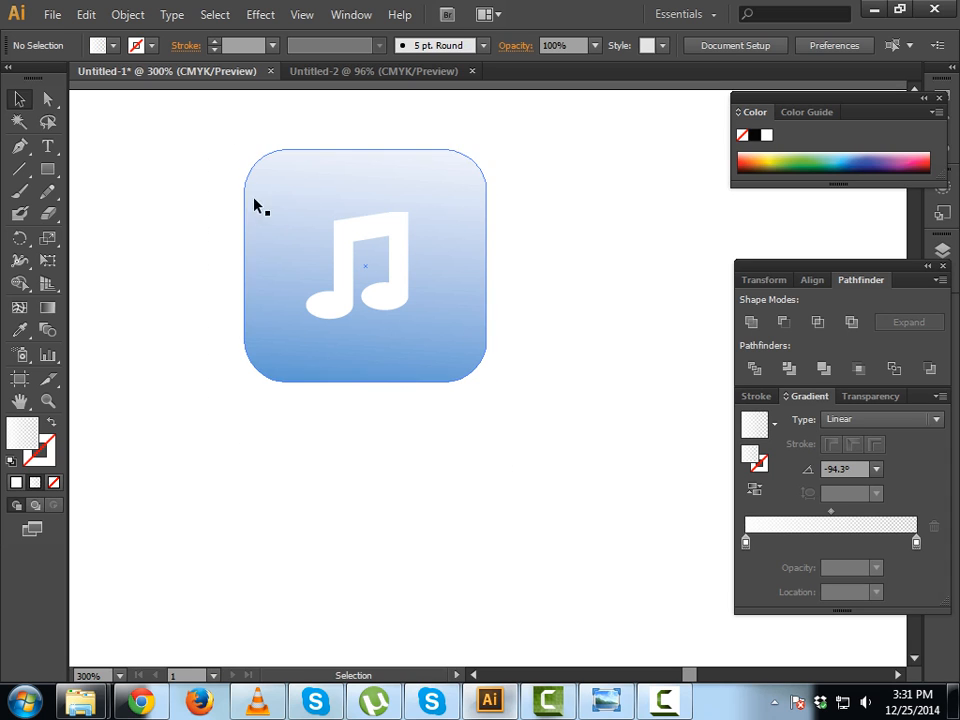
drag(223, 141, 559, 461)
click(559, 461)
scroll(559, 461, up, 1)
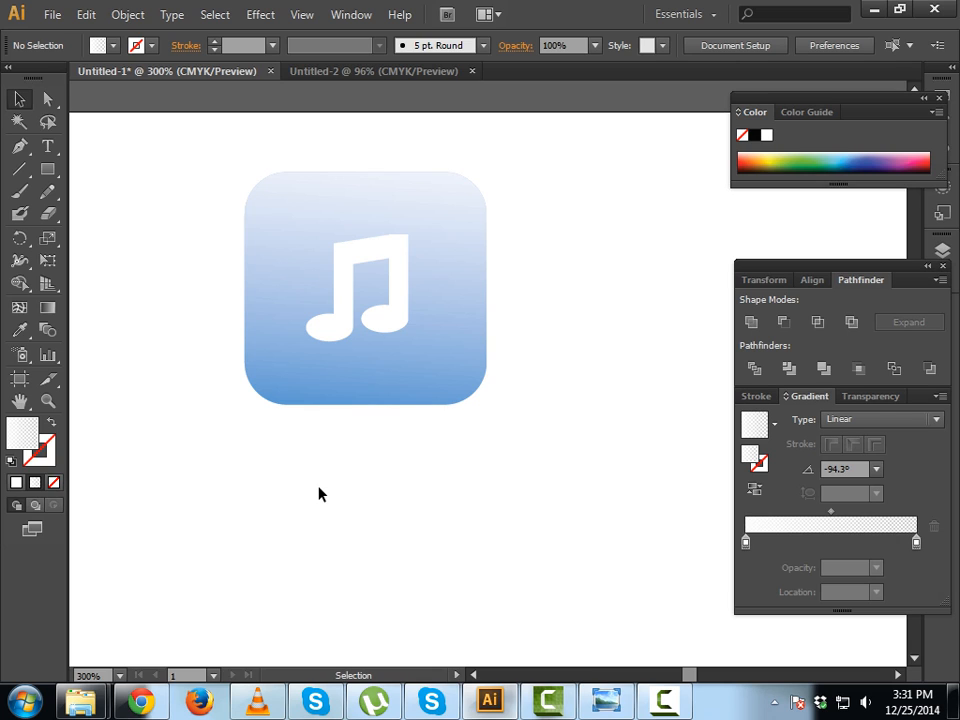
scroll(319, 487, up, 1)
right_click(142, 292)
click(108, 218)
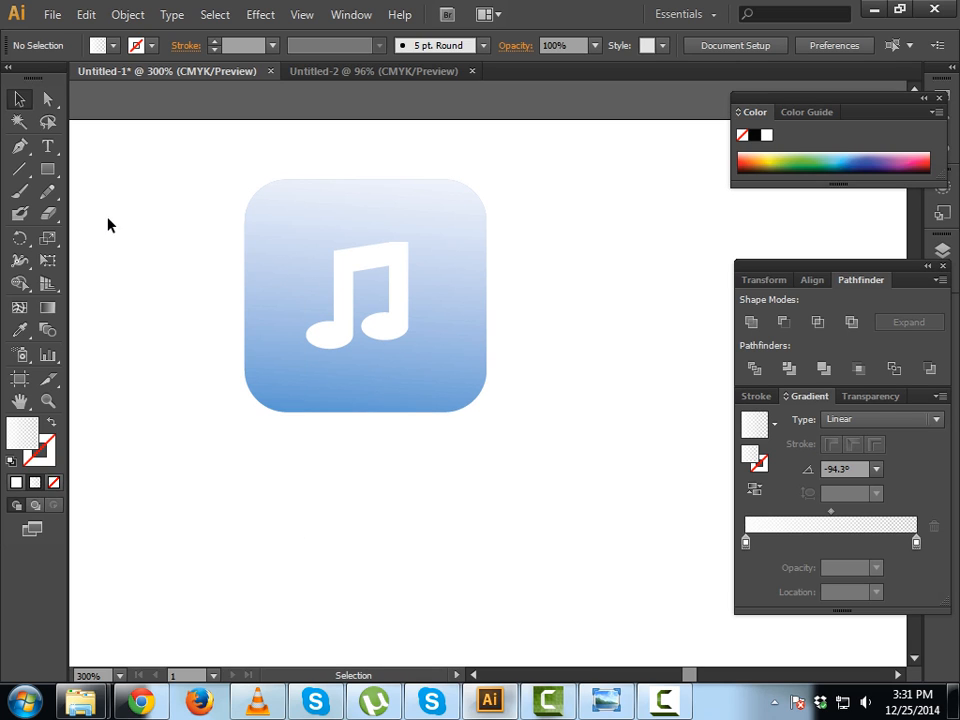